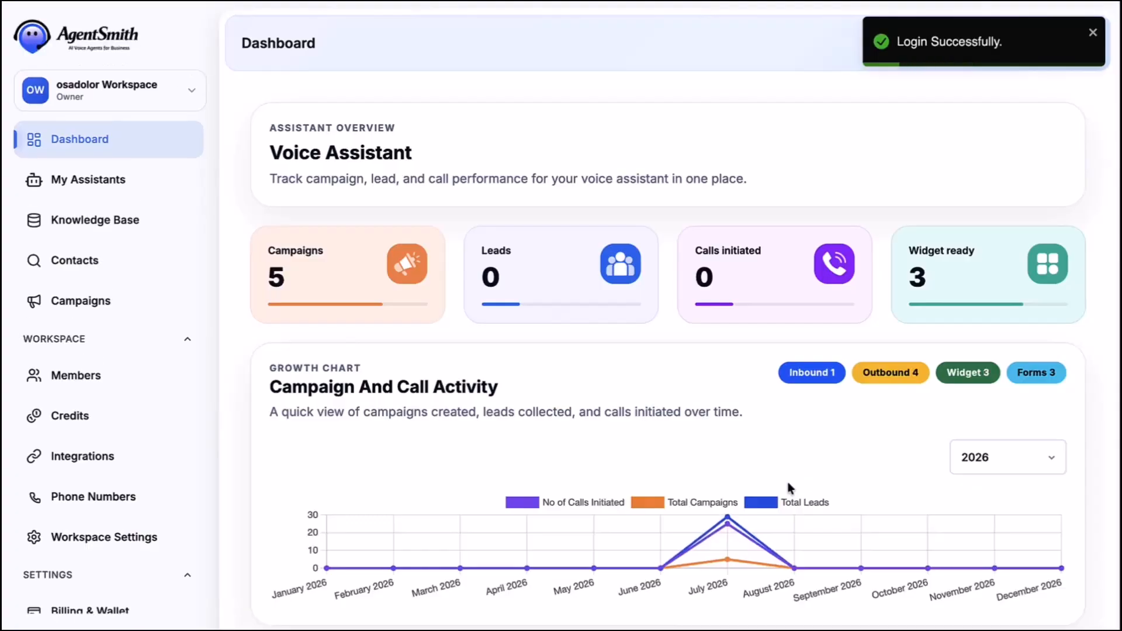
pyautogui.scroll(-5, 789, 488)
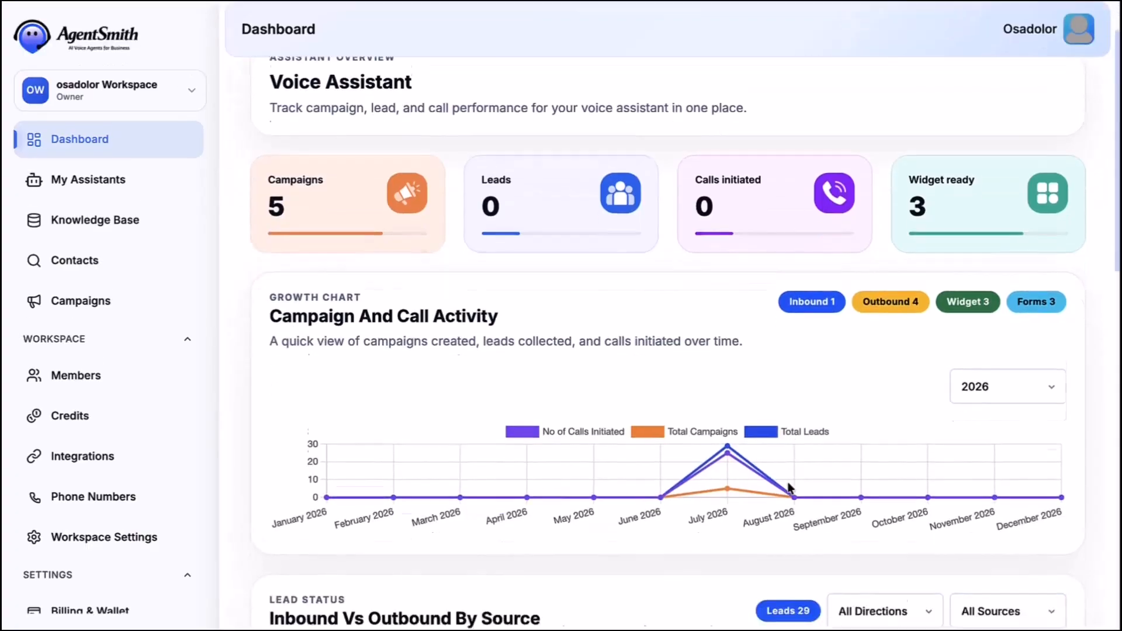
pyautogui.scroll(-4, 788, 483)
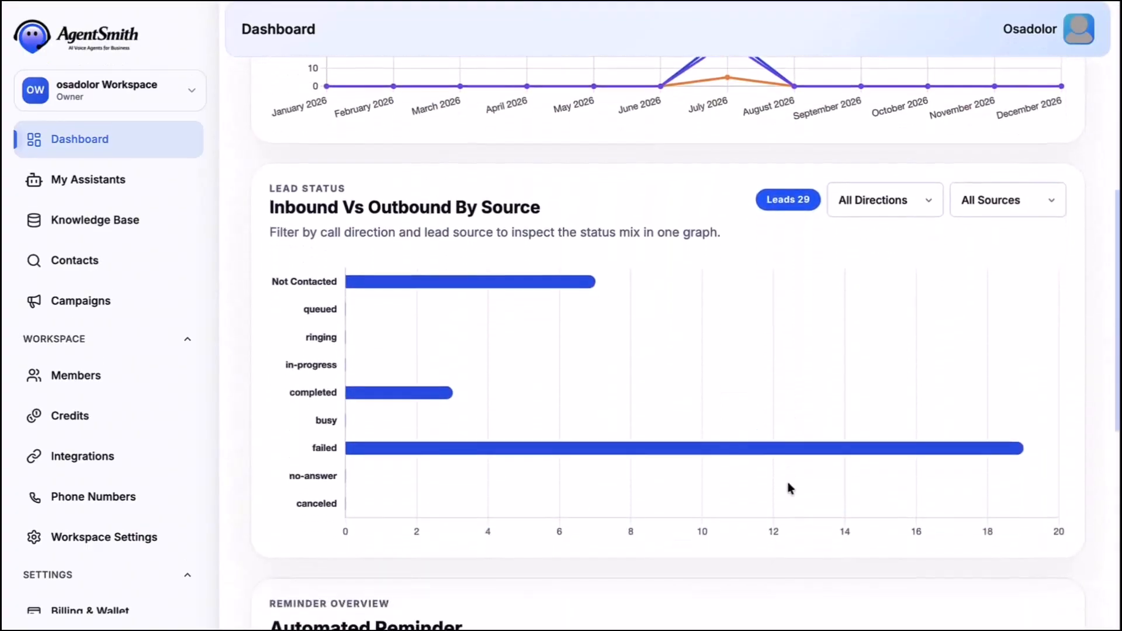
pyautogui.scroll(-5, 789, 487)
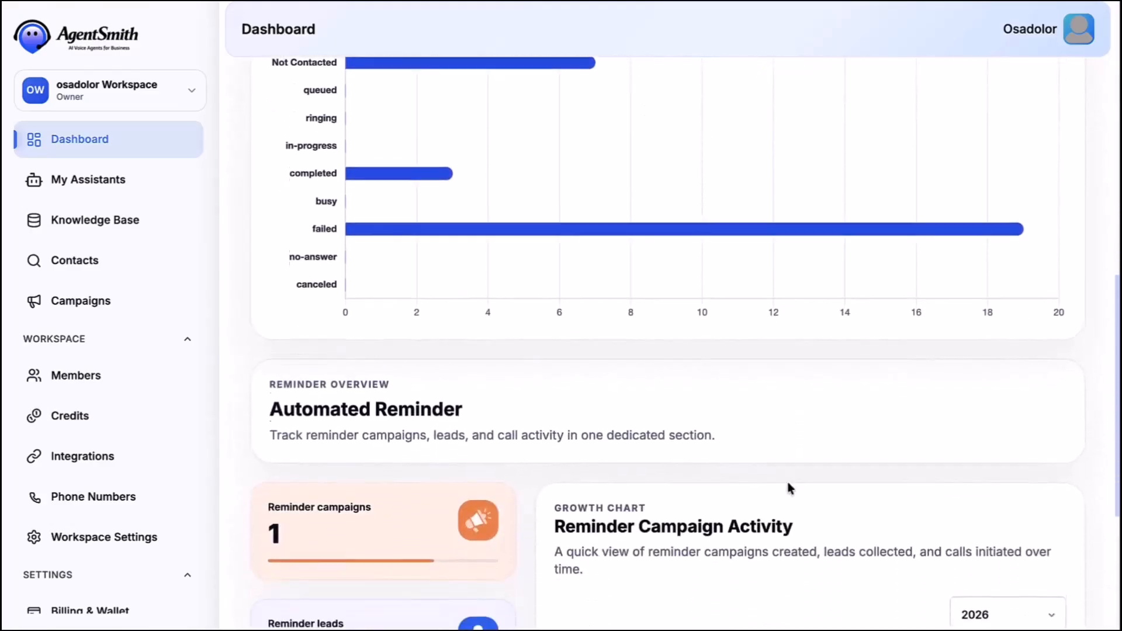
pyautogui.scroll(-1, 789, 488)
pyautogui.scroll(-1, 789, 488)
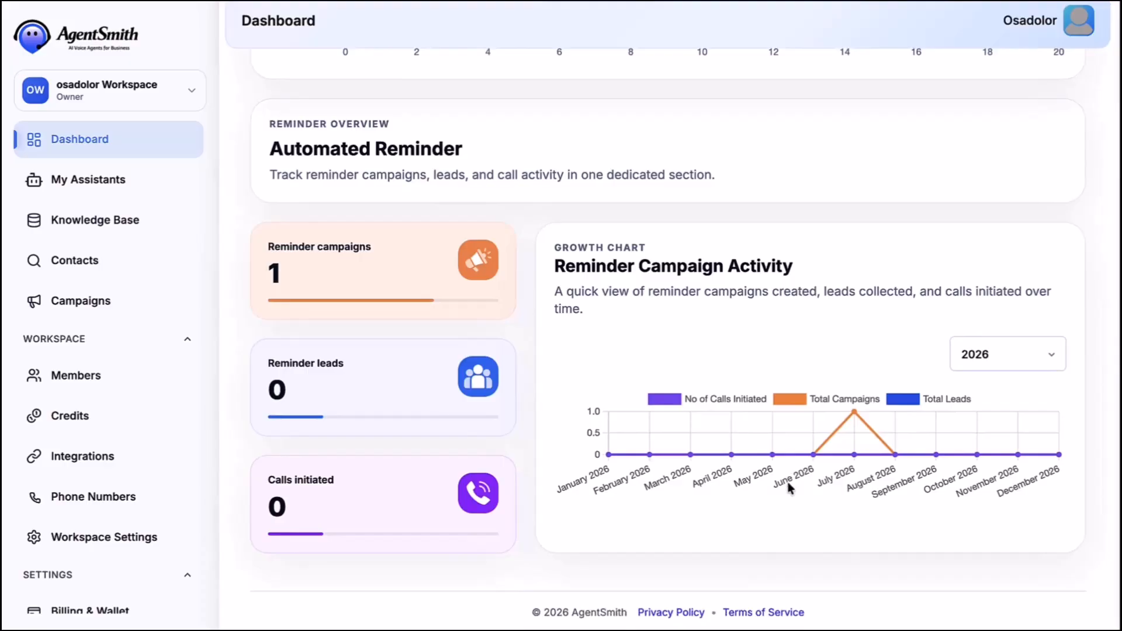
pyautogui.scroll(3, 789, 488)
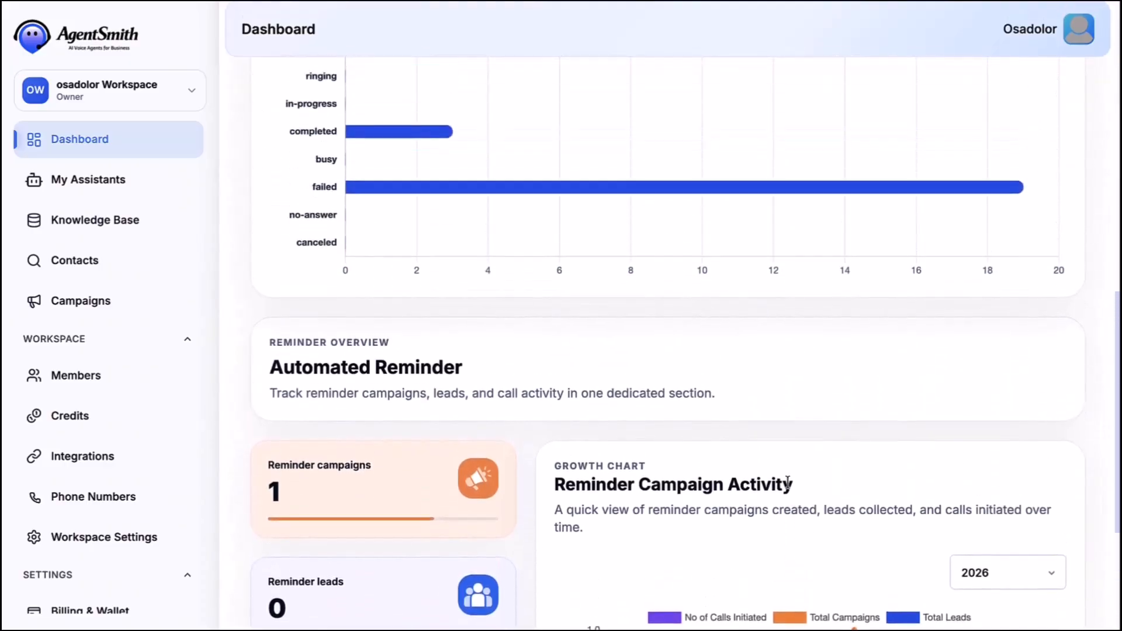
pyautogui.scroll(3, 789, 485)
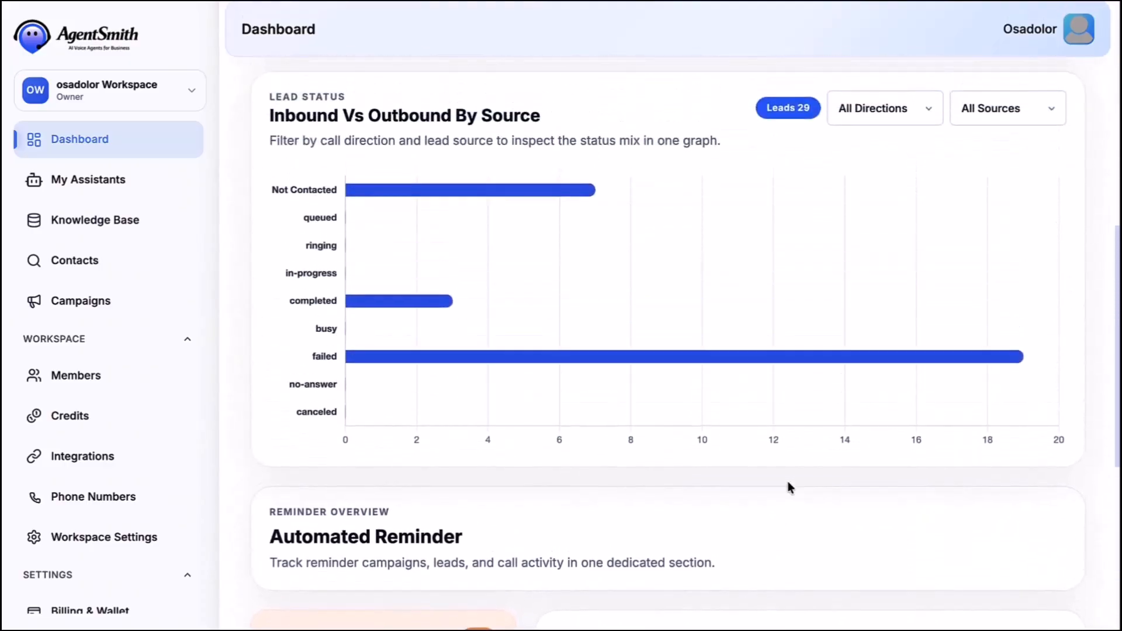
pyautogui.scroll(3, 789, 486)
pyautogui.scroll(4, 790, 488)
pyautogui.scroll(3, 790, 488)
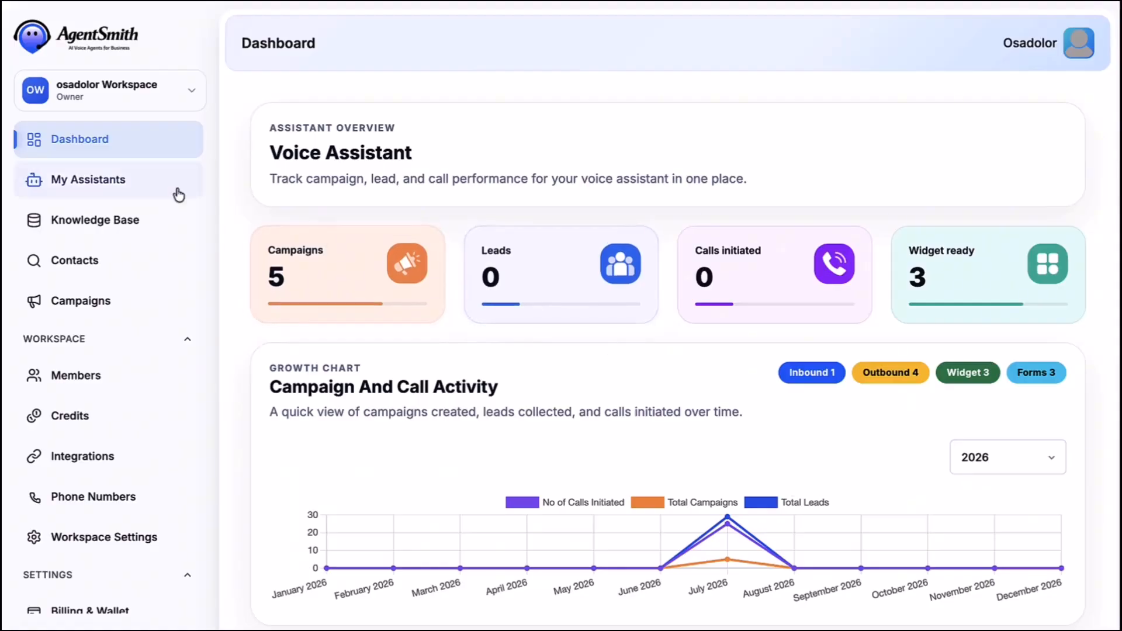
# - Start a new assistant from the General Inbound Receptionist template
pyautogui.click(75, 182)
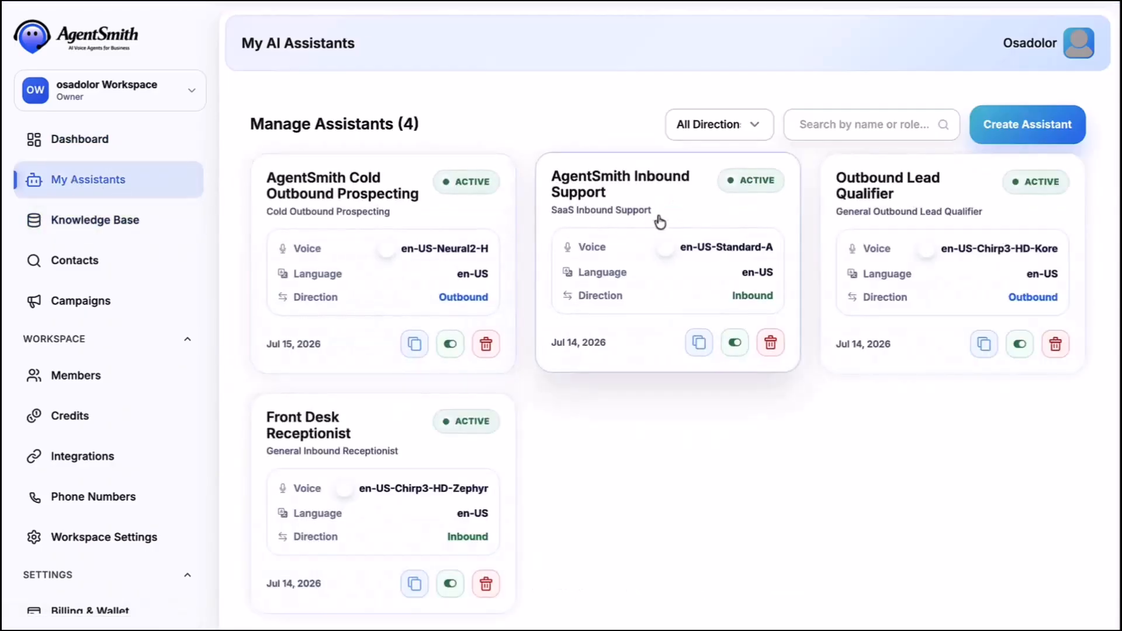
pyautogui.click(1007, 134)
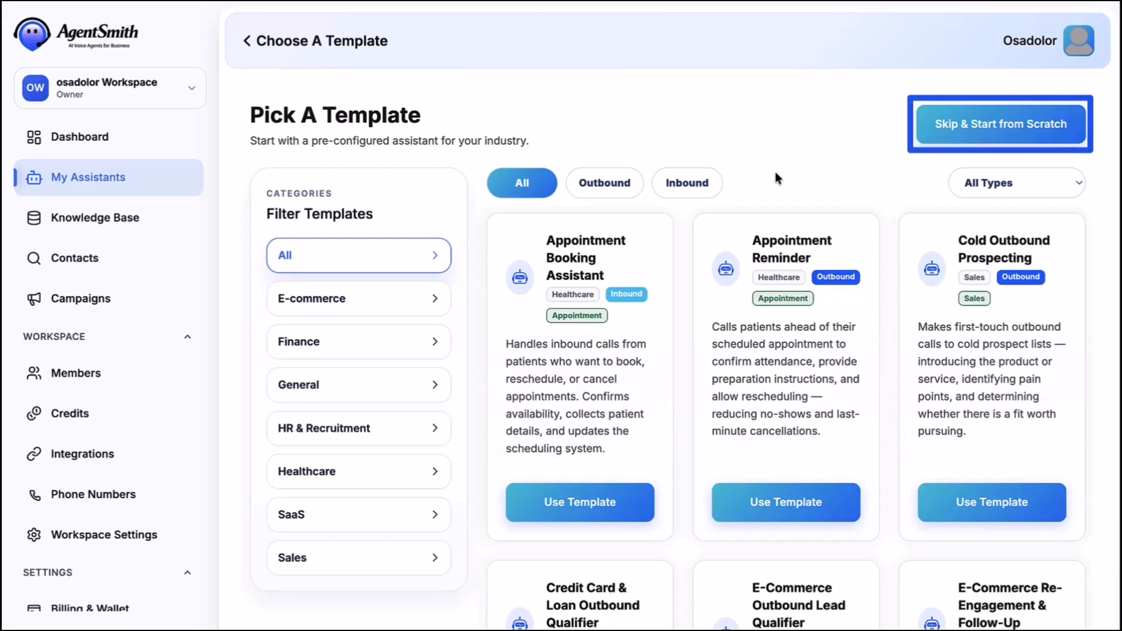
pyautogui.click(424, 300)
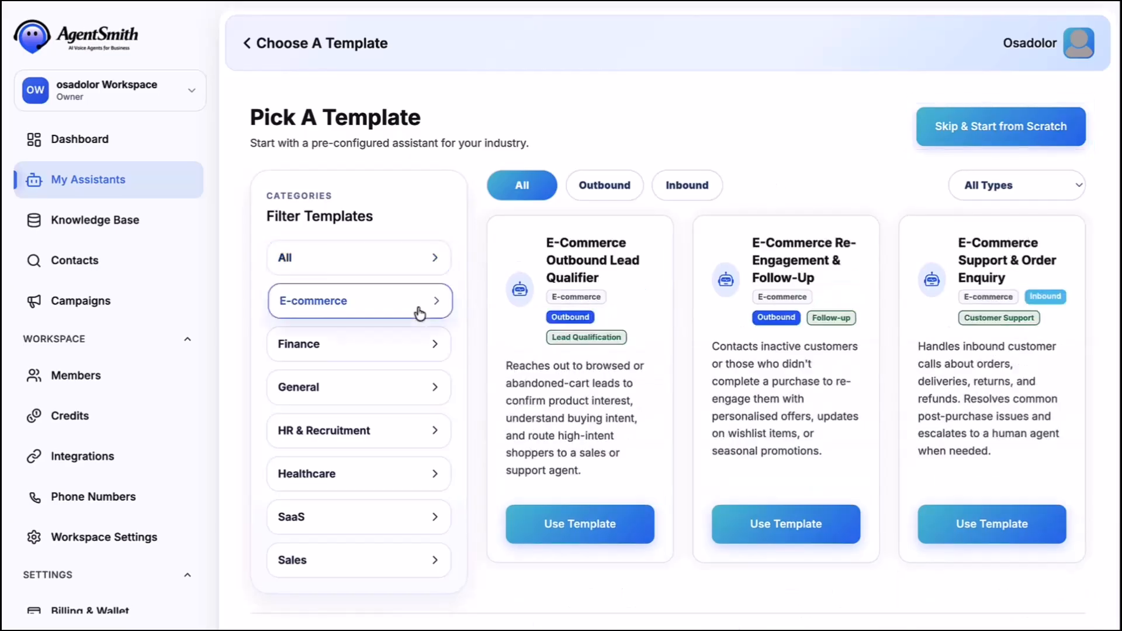
pyautogui.click(405, 343)
pyautogui.click(380, 390)
pyautogui.click(376, 431)
pyautogui.click(372, 475)
pyautogui.click(362, 526)
pyautogui.click(363, 559)
pyautogui.click(376, 395)
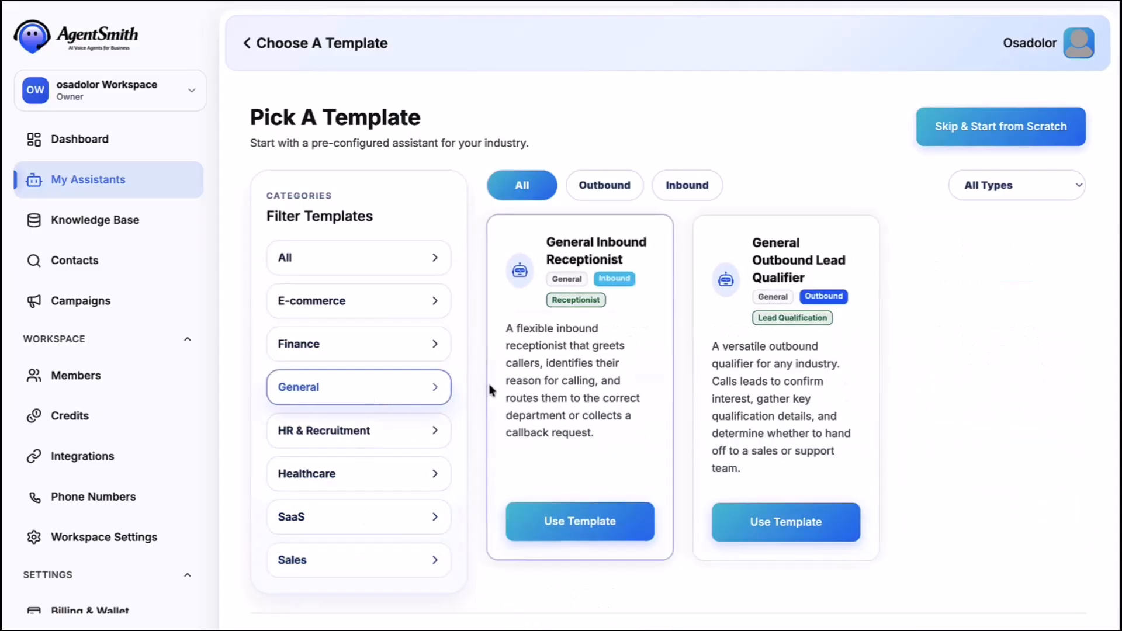
pyautogui.click(570, 520)
# - Name the assistant Front Desk Assistant, keep the Receptionist job, and set company PulseFit Gym
pyautogui.tripleClick(586, 304)
pyautogui.write('Front')
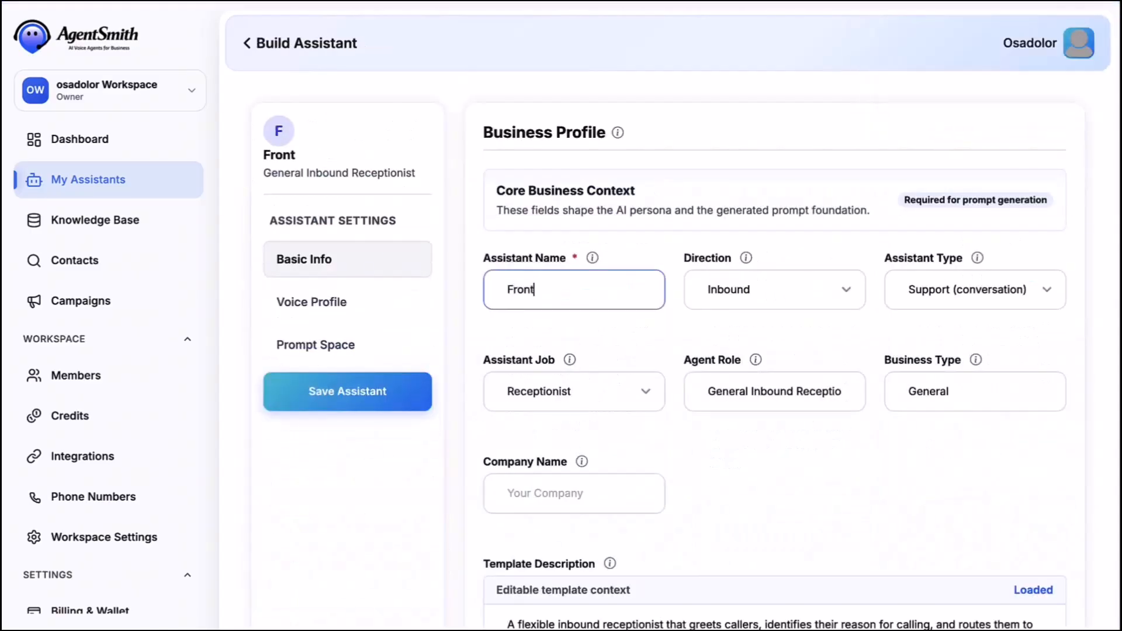
pyautogui.write(' Desk Assistant')
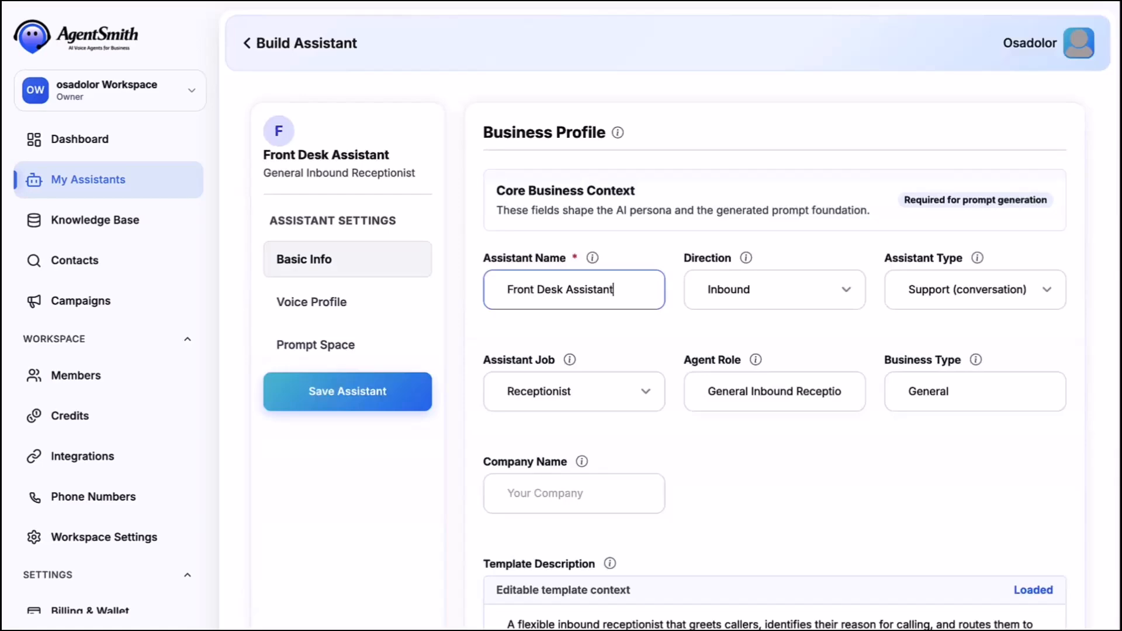
pyautogui.click(894, 300)
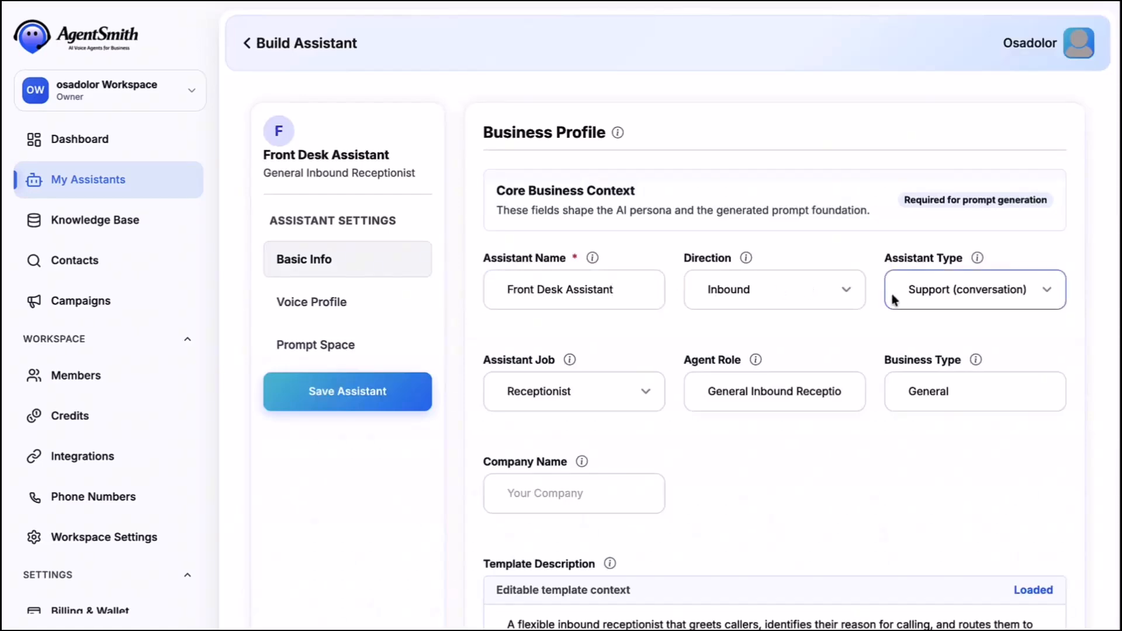
pyautogui.click(623, 378)
pyautogui.click(587, 385)
pyautogui.click(638, 493)
pyautogui.write('PulseFit Gym')
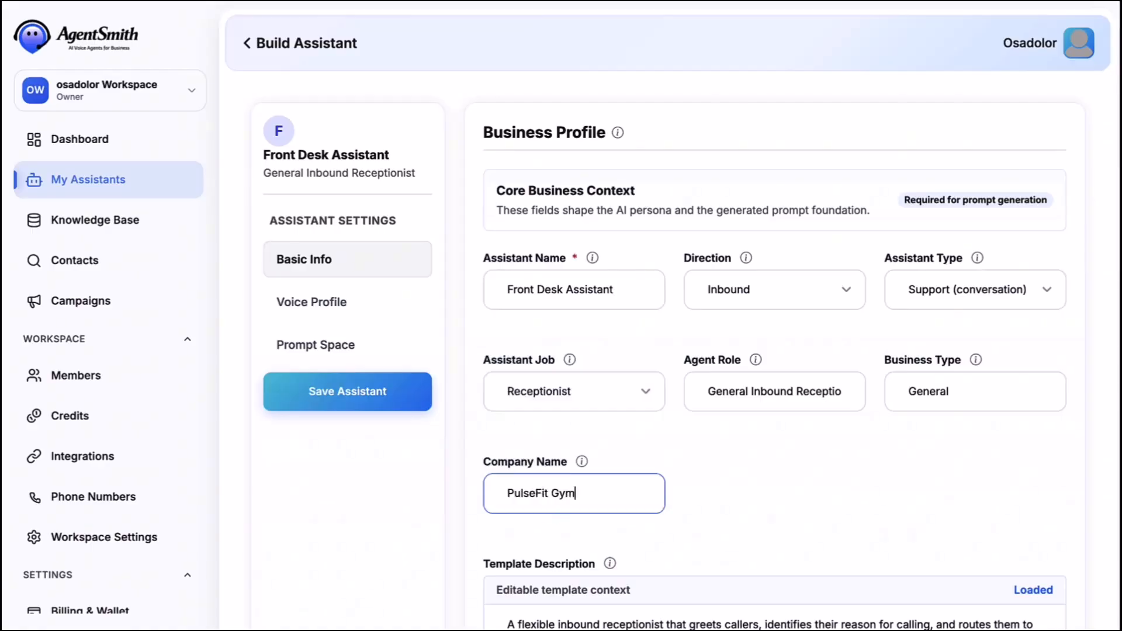
pyautogui.scroll(-4, 851, 584)
# - Choose the female Kore voice with 1x speaking speed
pyautogui.click(1012, 568)
pyautogui.click(807, 333)
pyautogui.click(1047, 366)
pyautogui.scroll(-5, 947, 408)
pyautogui.click(862, 368)
# - Auto-generate the assistant's prompt and save the Front Desk Assistant
pyautogui.click(974, 503)
pyautogui.click(810, 127)
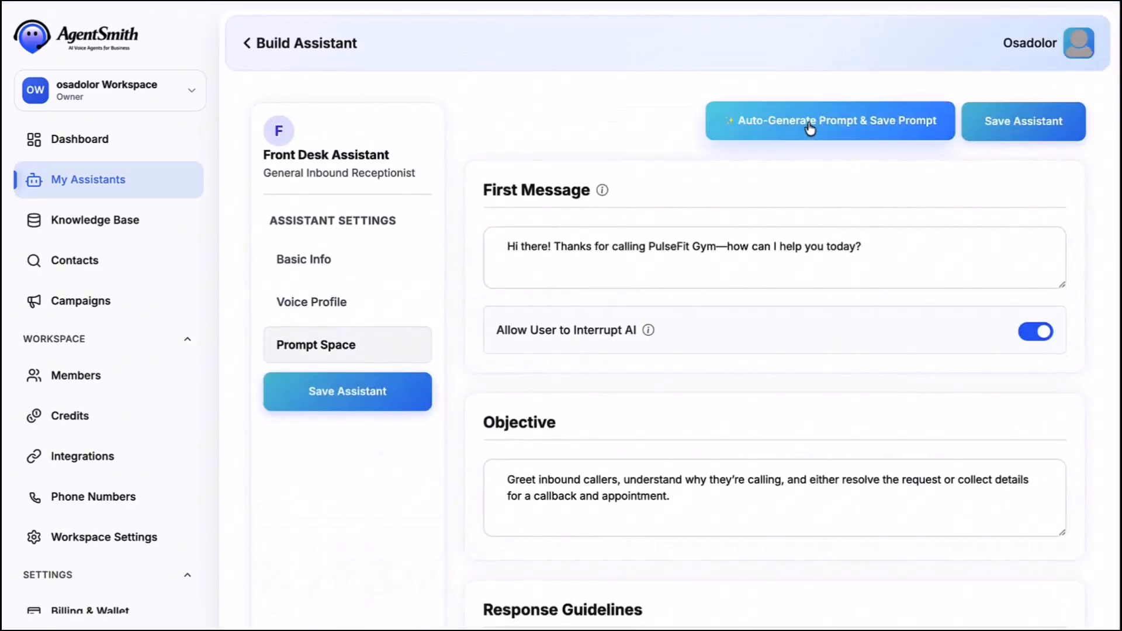
pyautogui.scroll(-10, 813, 212)
pyautogui.scroll(10, 815, 213)
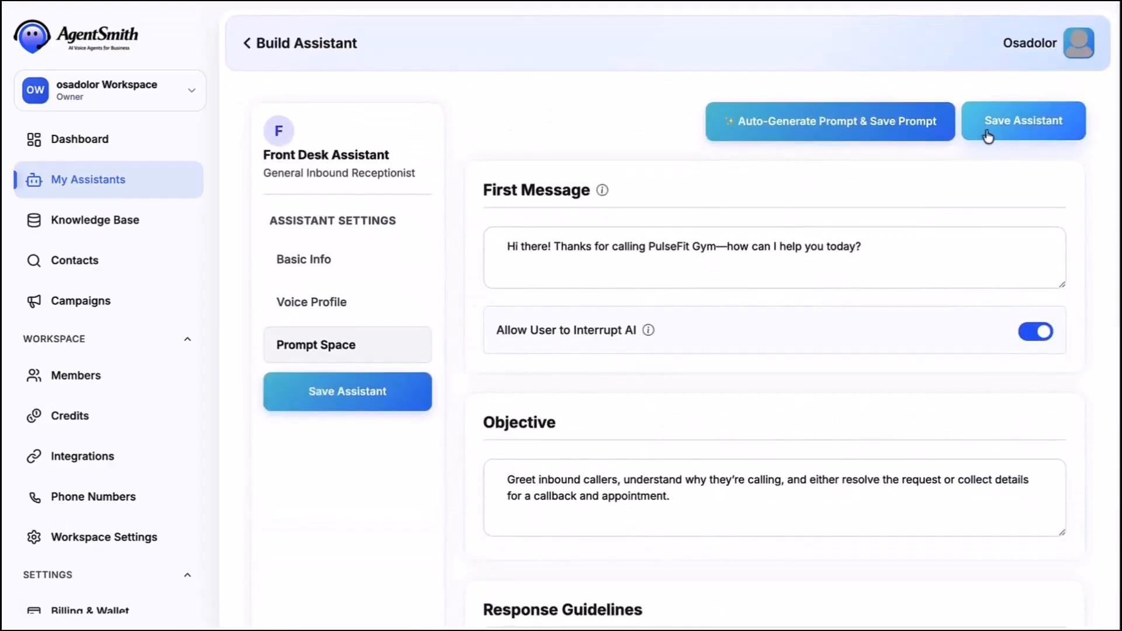
pyautogui.click(987, 133)
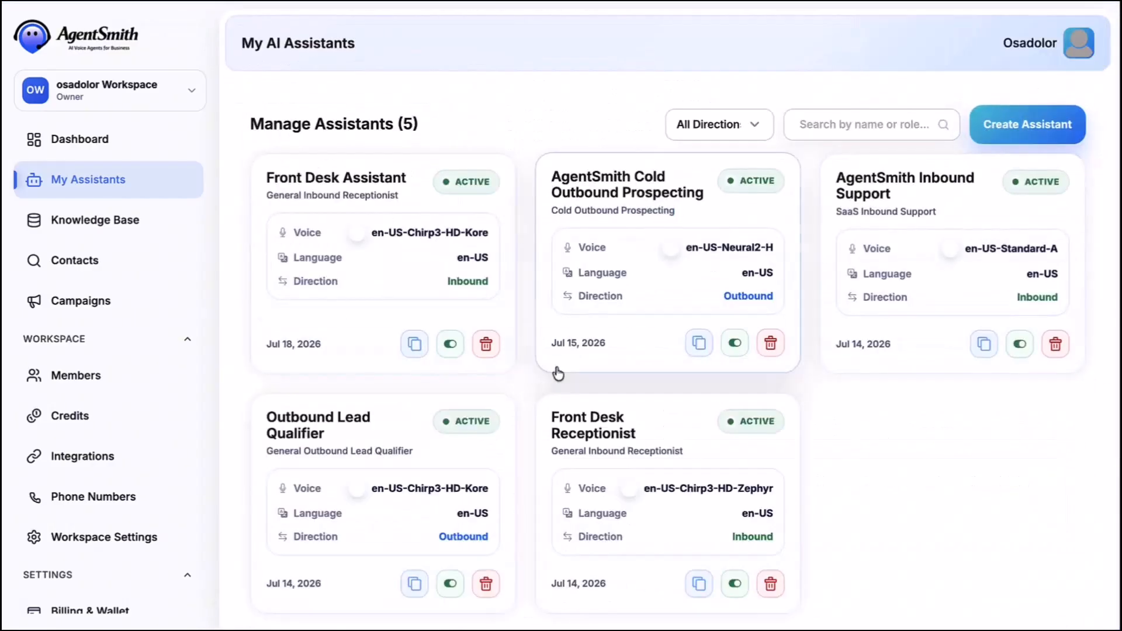
# - Create a knowledge base named PulseFit KB with a PulseFit description
pyautogui.click(135, 225)
pyautogui.click(980, 125)
pyautogui.write('PulseFit KB')
pyautogui.click(490, 355)
pyautogui.write('PulseFit')
pyautogui.click(696, 423)
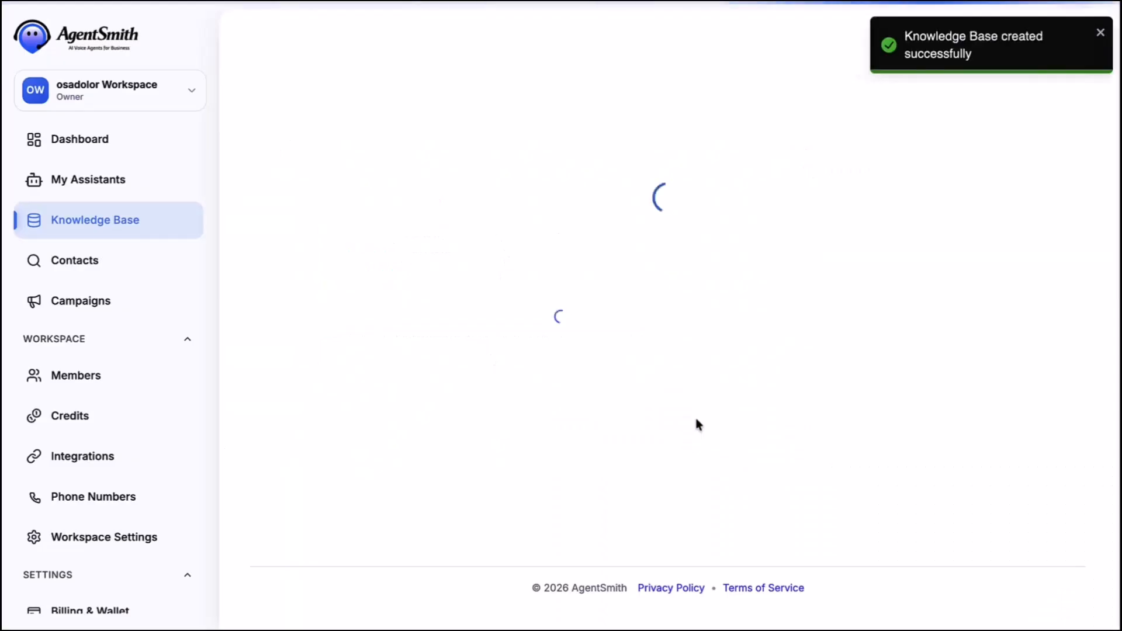
# - Add PulseFit Gym.pdf as a PDF source and process it
pyautogui.click(1011, 220)
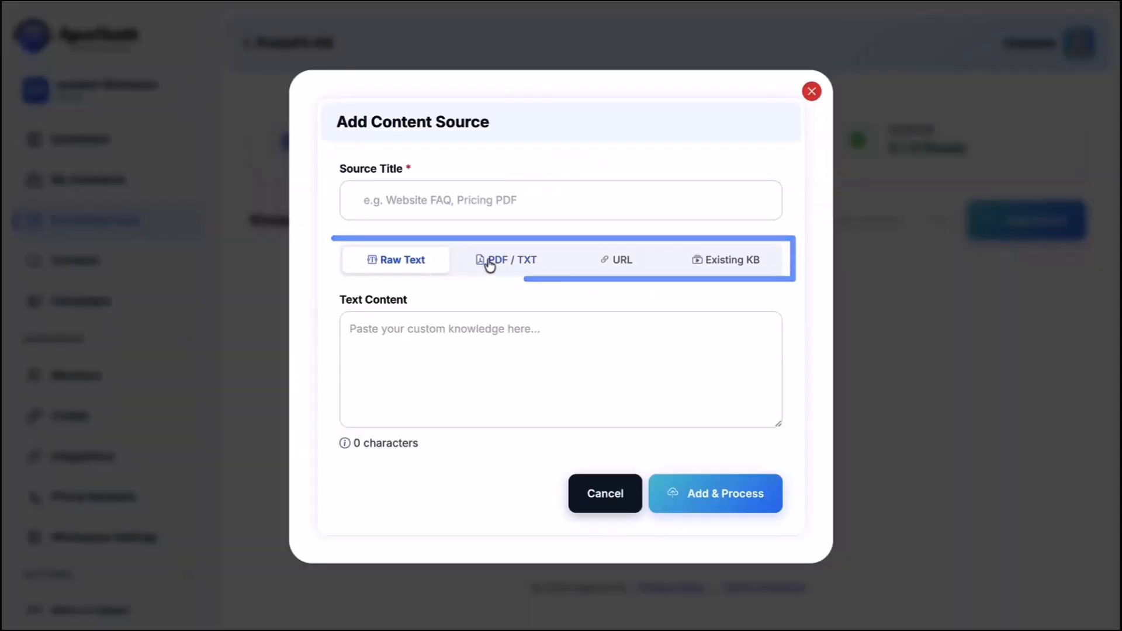
pyautogui.click(507, 261)
pyautogui.click(412, 376)
pyautogui.click(393, 255)
pyautogui.doubleClick(394, 255)
pyautogui.click(459, 233)
pyautogui.write('Pu')
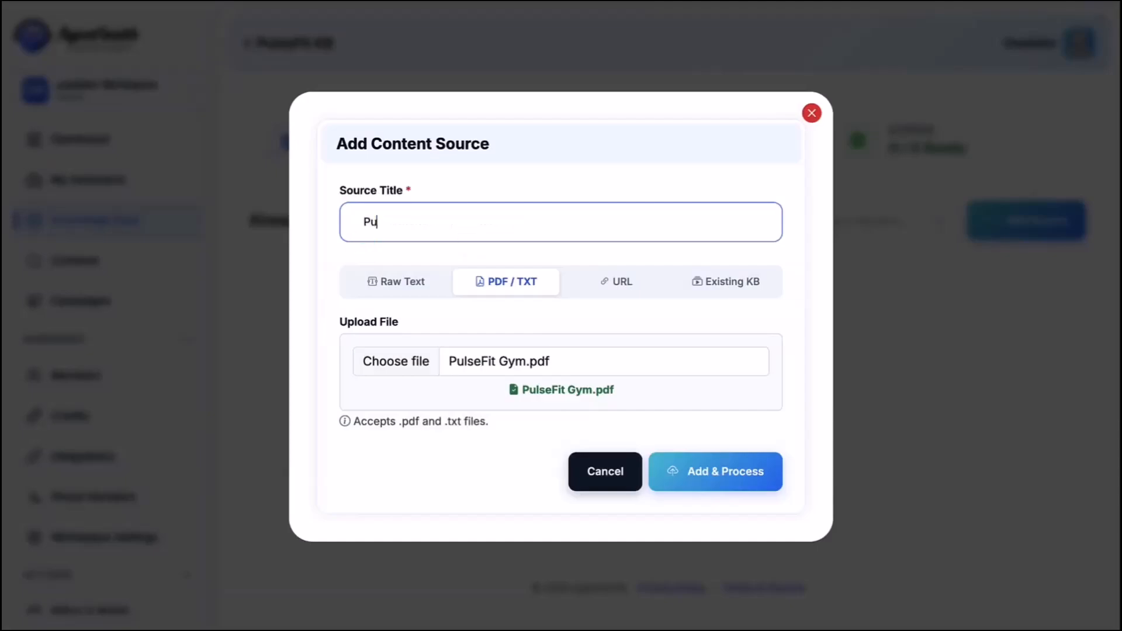
pyautogui.click(700, 470)
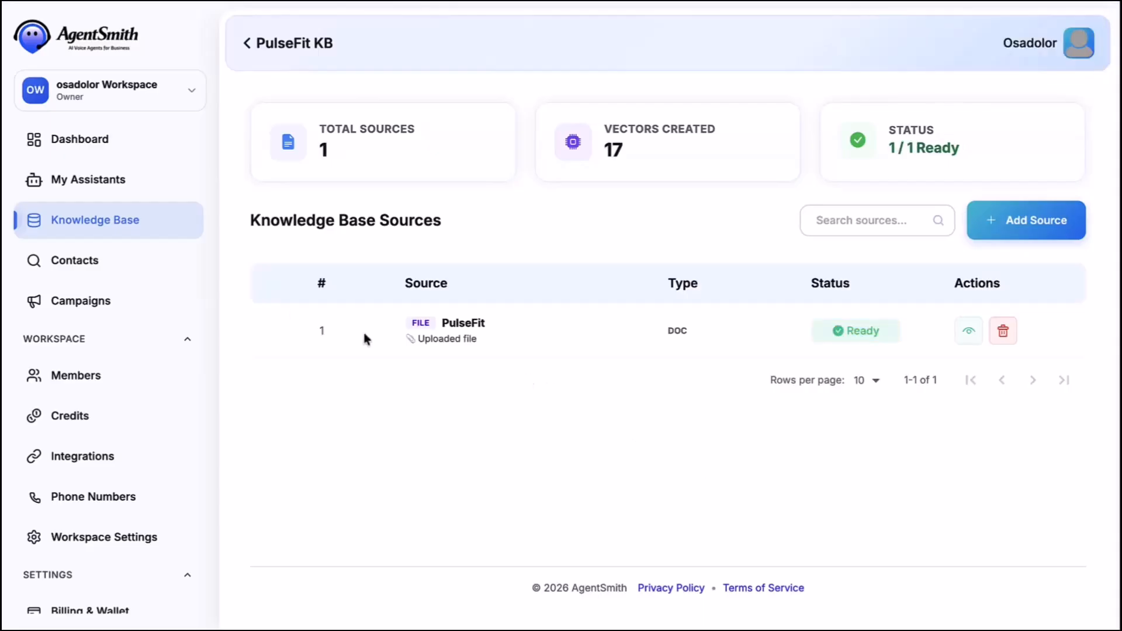
pyautogui.click(82, 261)
# - Create the empty contact list 'PulseFit List' with description 'PulseFit', then go to Campaigns
pyautogui.click(996, 218)
pyautogui.click(483, 266)
pyautogui.write('Pulse')
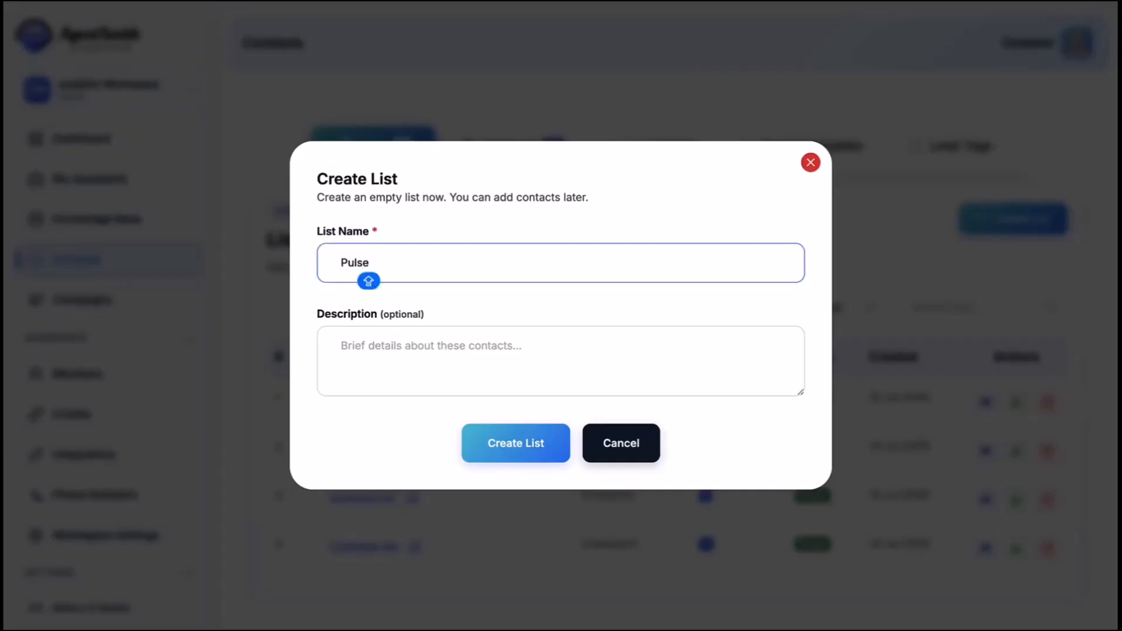
pyautogui.write('Fit List')
pyautogui.press('Tab')
pyautogui.write('PulseFit')
pyautogui.click(520, 444)
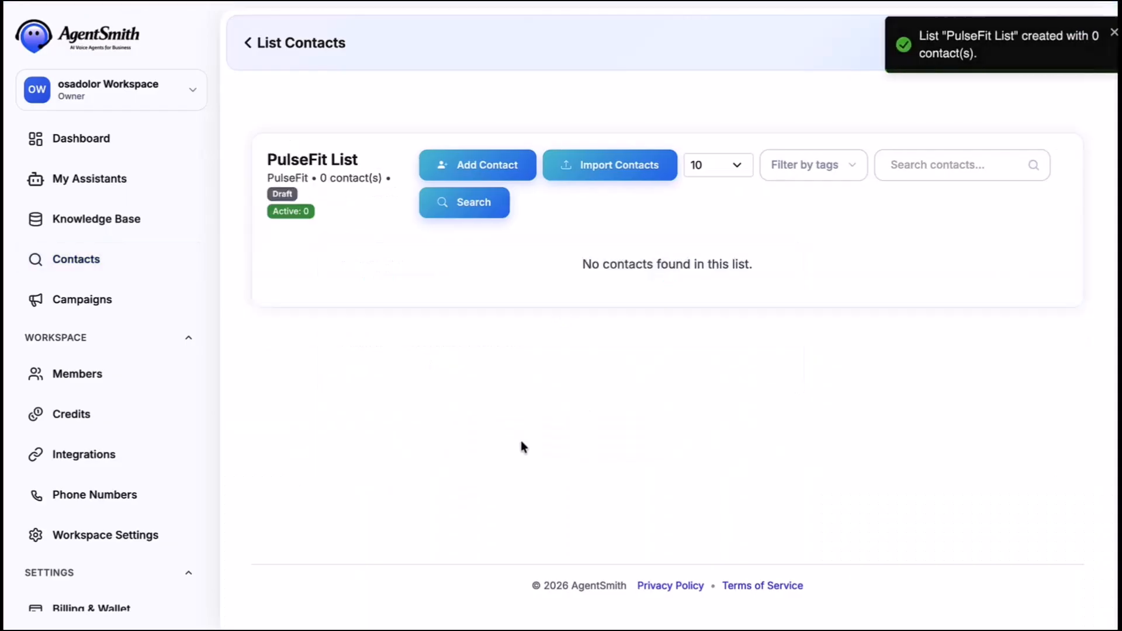
pyautogui.click(78, 300)
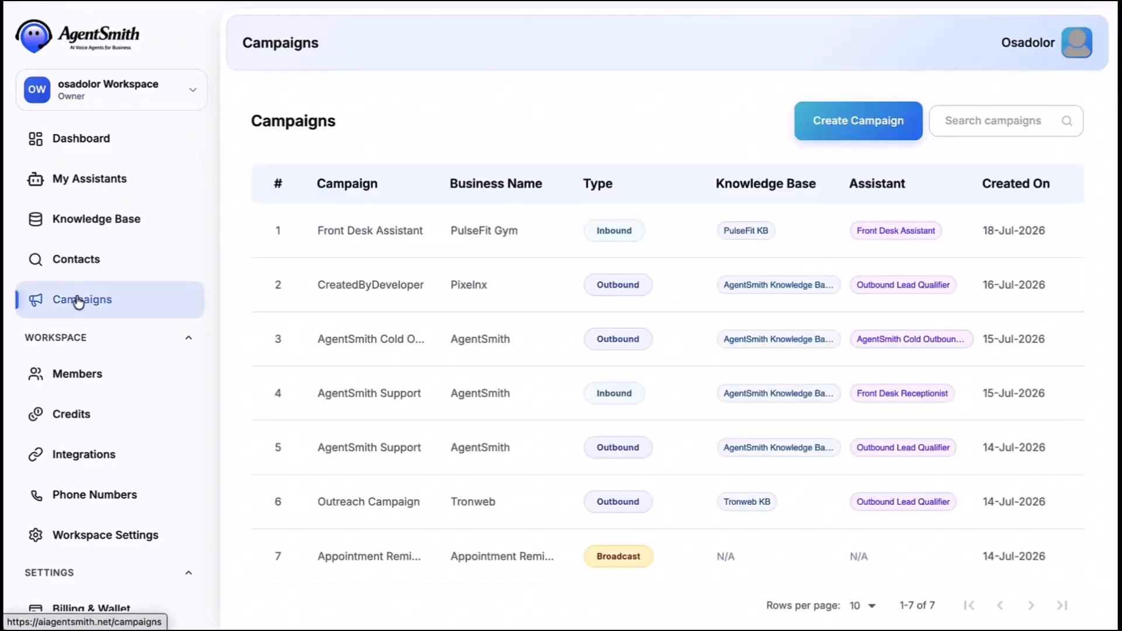
# - Start an inbound campaign named Front Desk Assistant for business PulseFit Gym
pyautogui.click(830, 131)
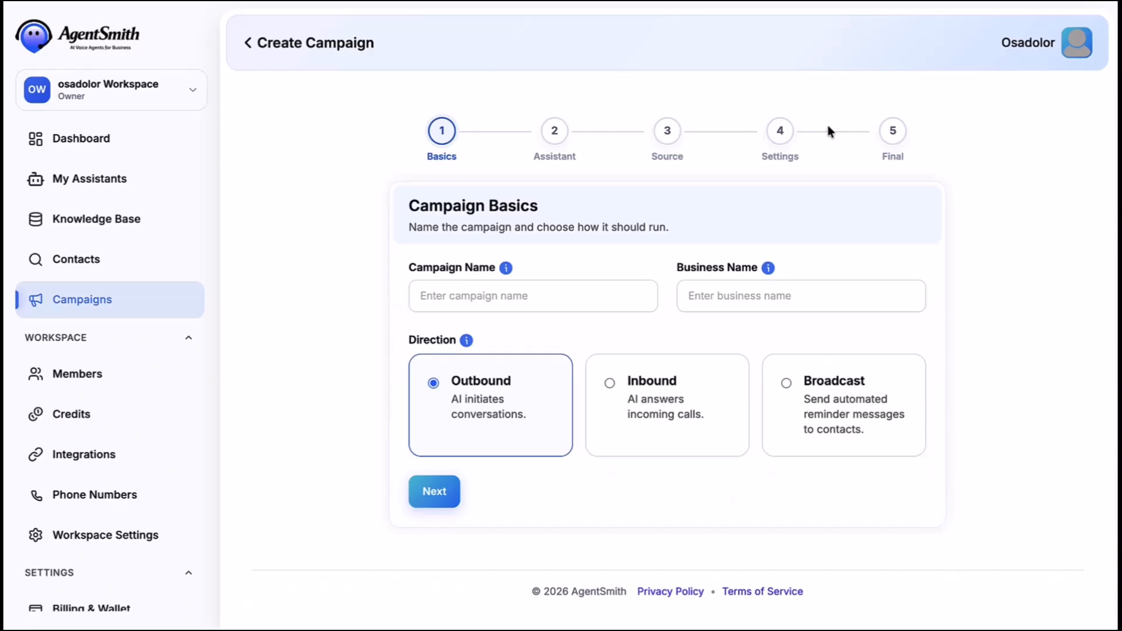
pyautogui.click(518, 296)
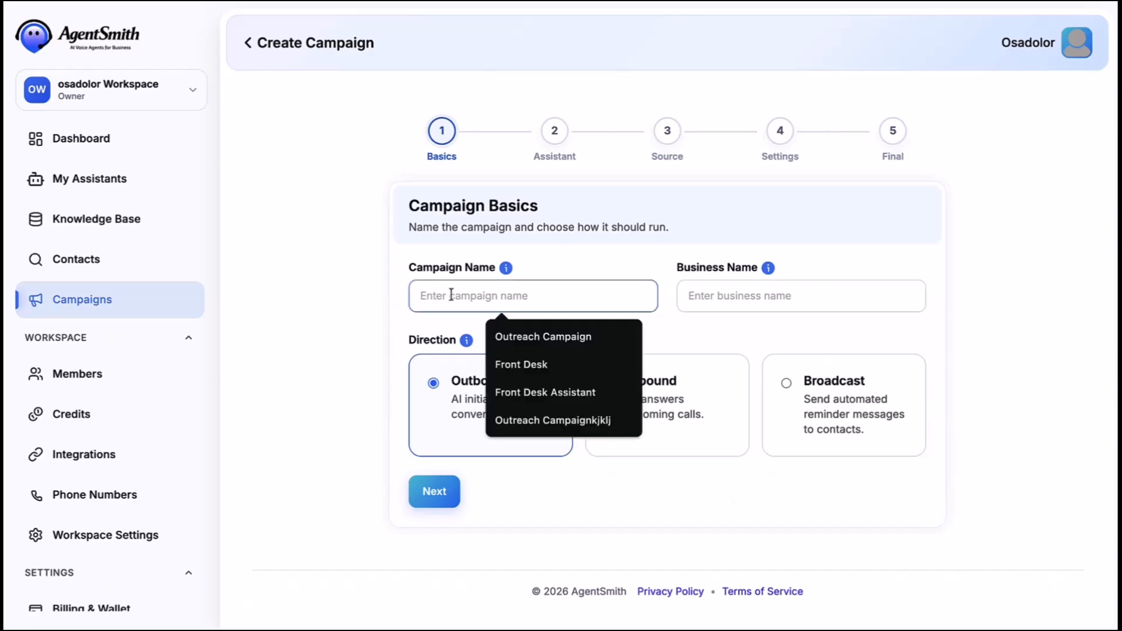
pyautogui.click(535, 393)
pyautogui.click(681, 296)
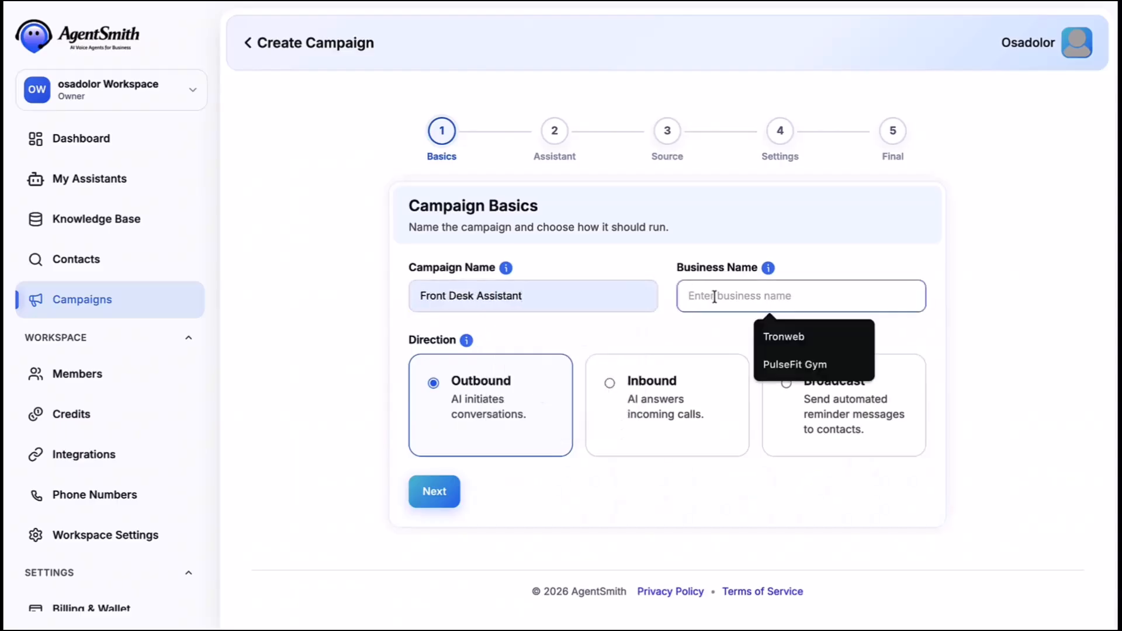
pyautogui.click(784, 364)
pyautogui.click(643, 389)
pyautogui.click(432, 494)
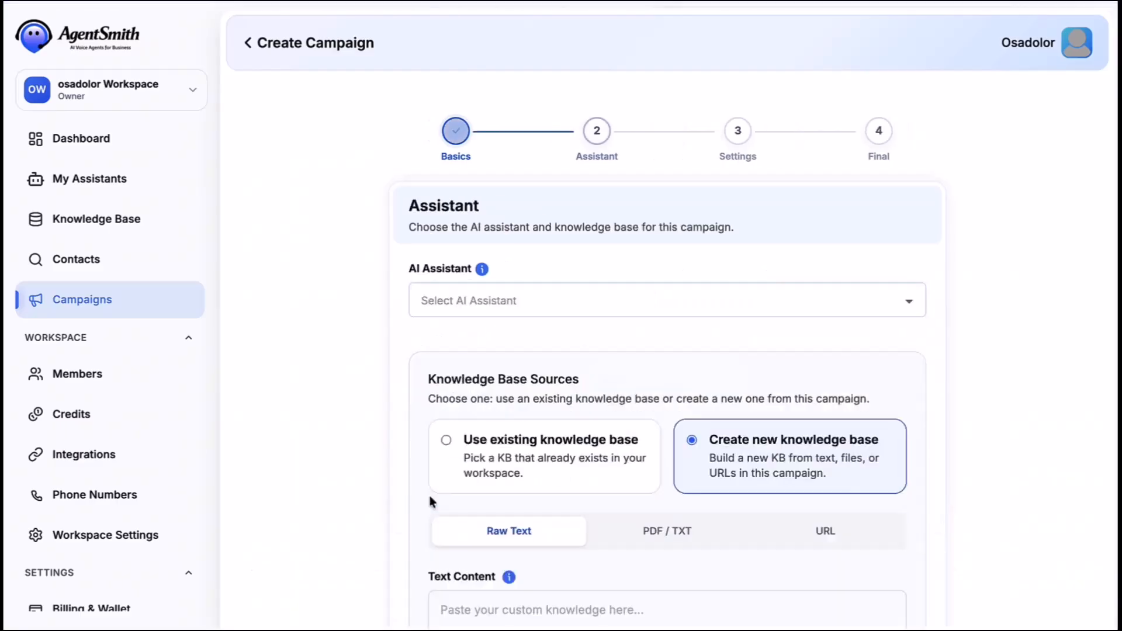
# - Assign Front Desk Assistant with the existing PulseFit KB knowledge base
pyautogui.scroll(-2, 532, 375)
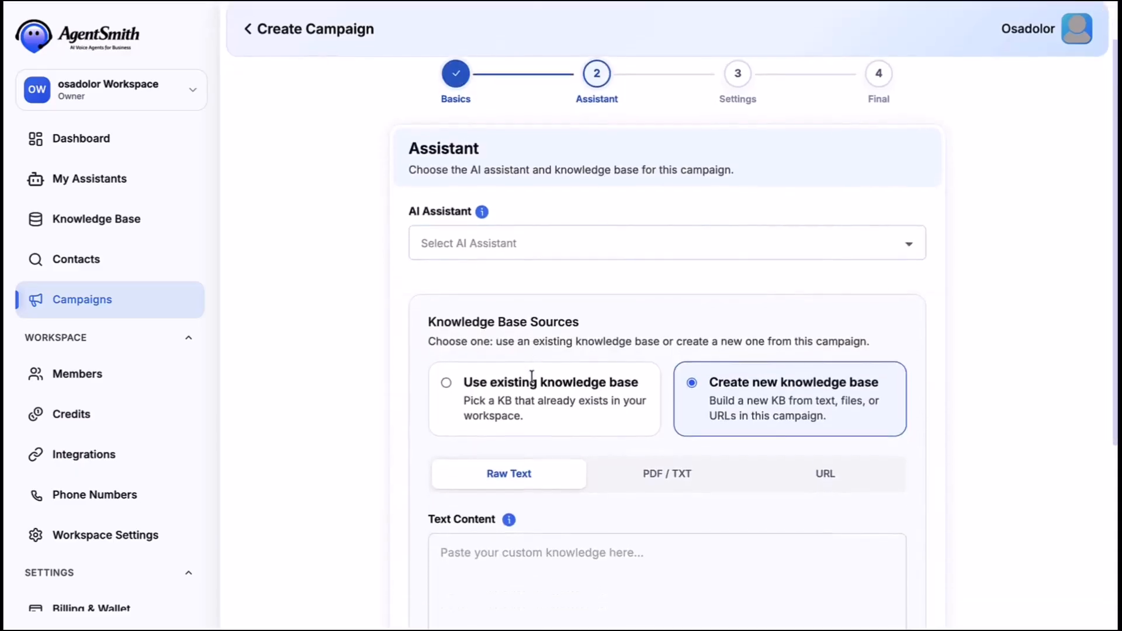
pyautogui.click(559, 193)
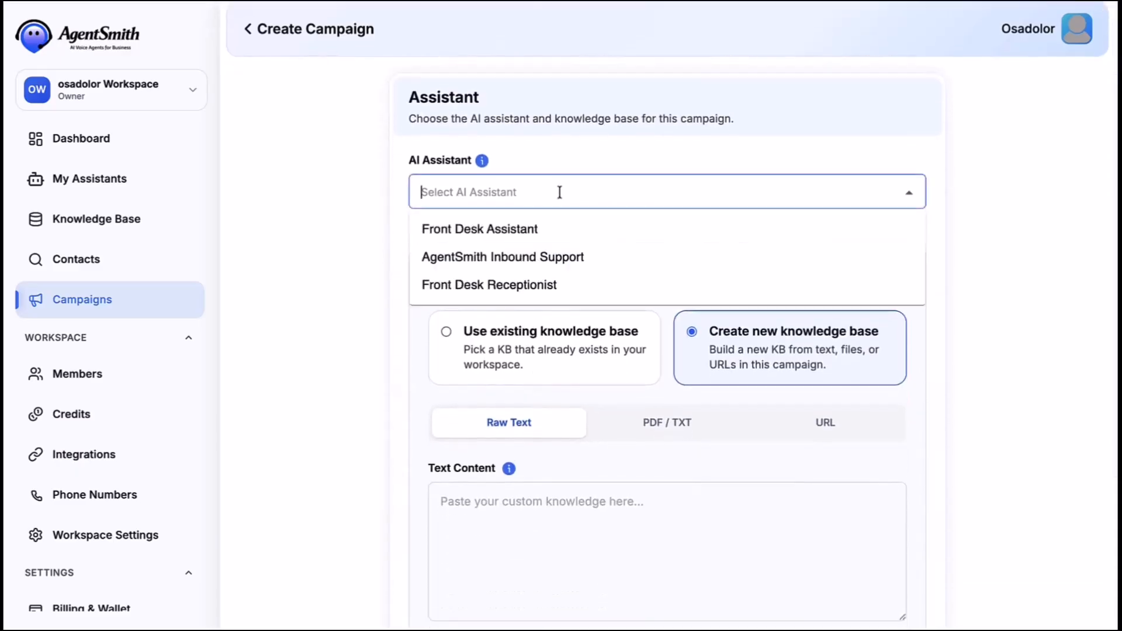
pyautogui.click(543, 228)
pyautogui.click(539, 338)
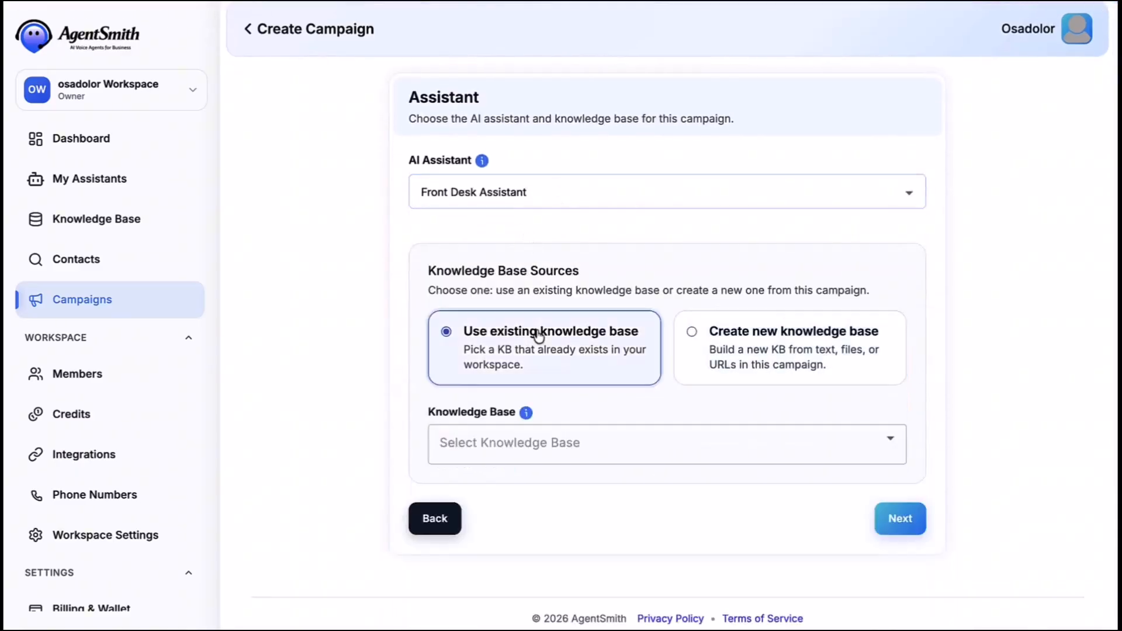
pyautogui.click(549, 433)
pyautogui.click(513, 494)
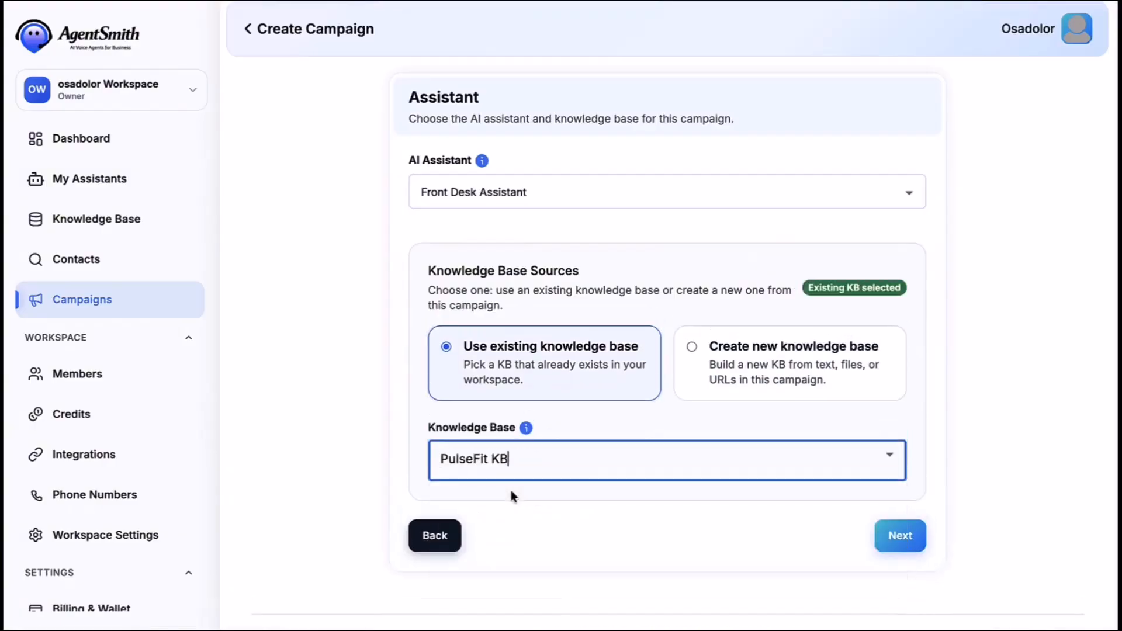
pyautogui.click(894, 535)
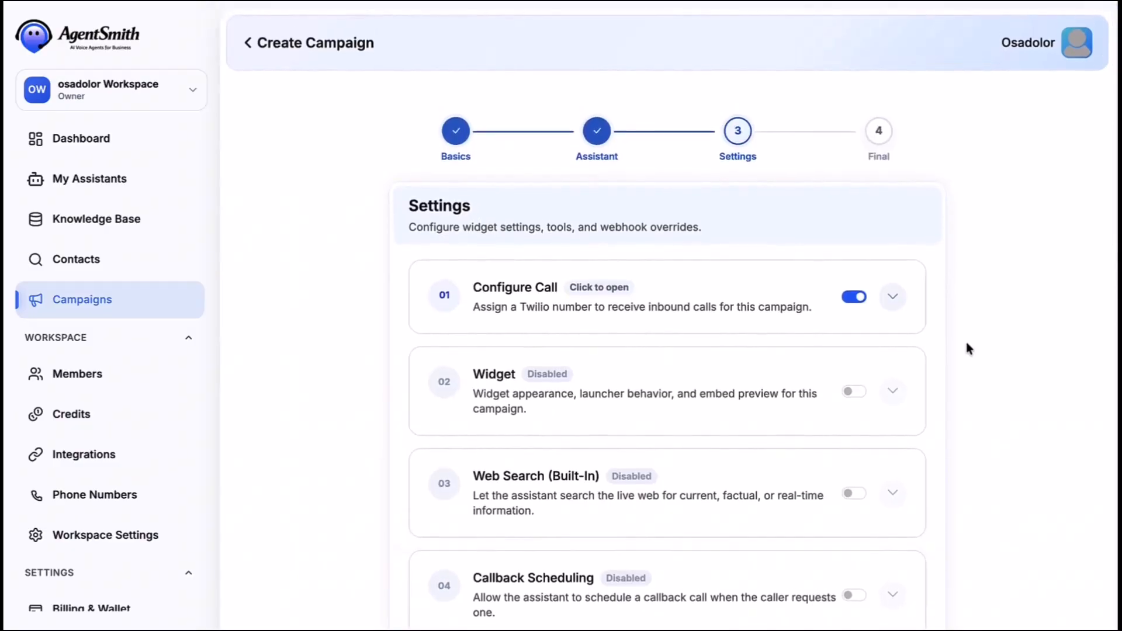
# - Assign the first Twilio number to handle inbound calls
pyautogui.click(897, 297)
pyautogui.scroll(-3, 896, 297)
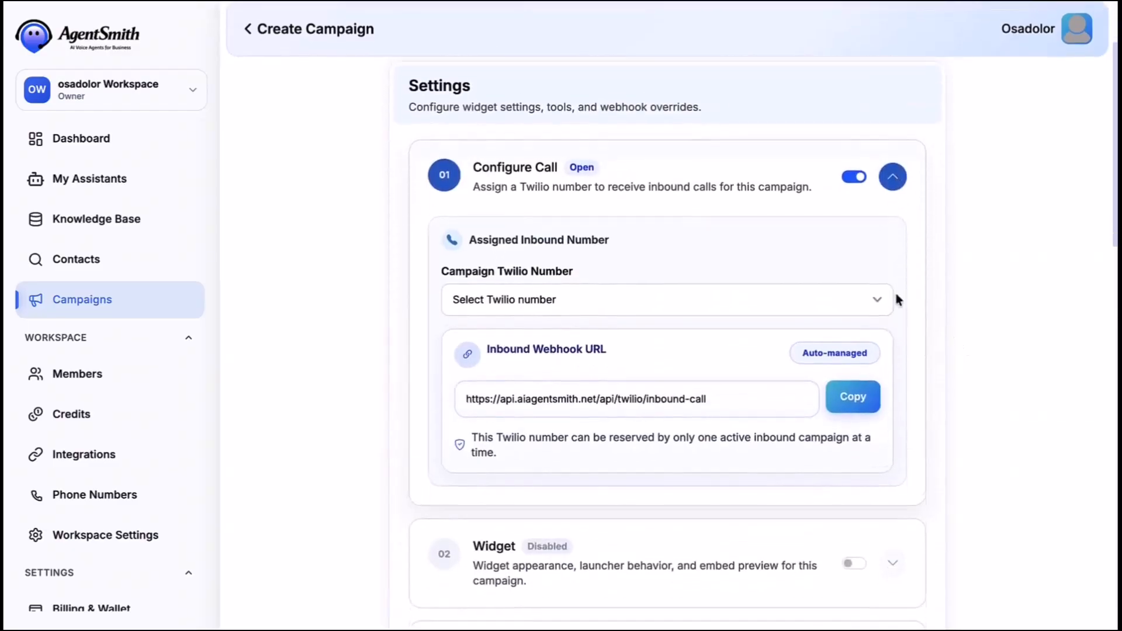
pyautogui.click(832, 269)
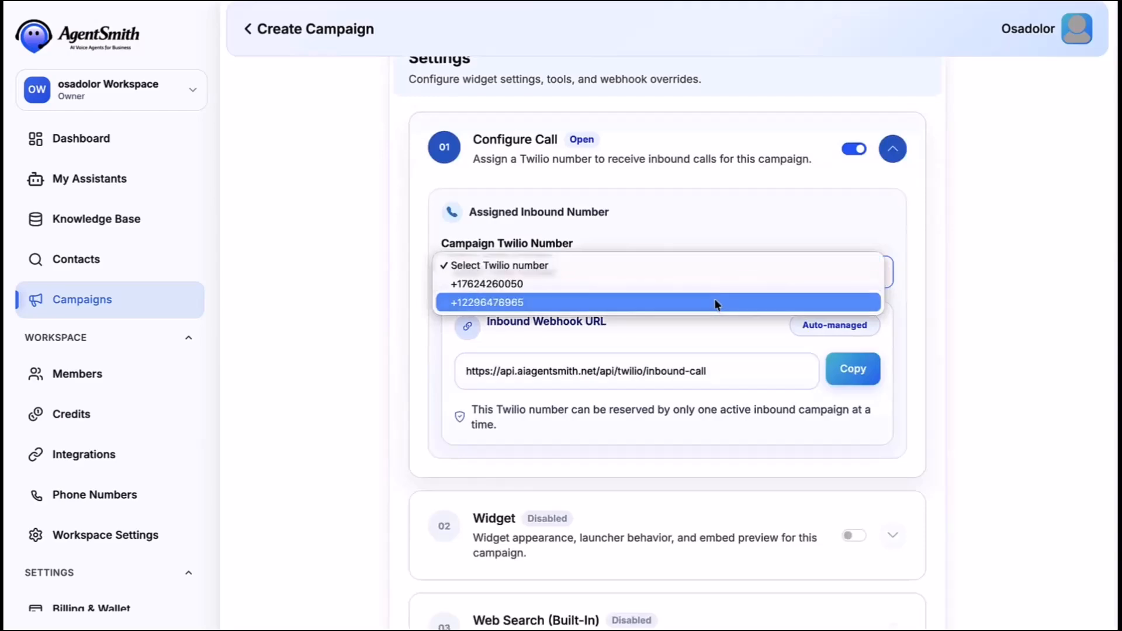
pyautogui.click(623, 286)
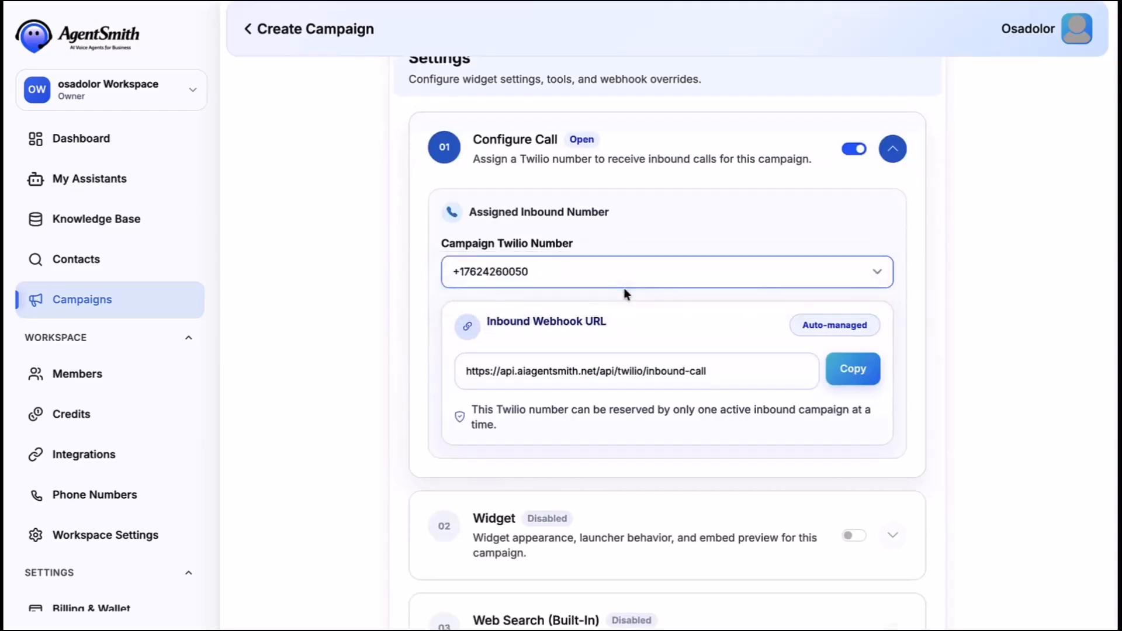
pyautogui.scroll(-1, 920, 298)
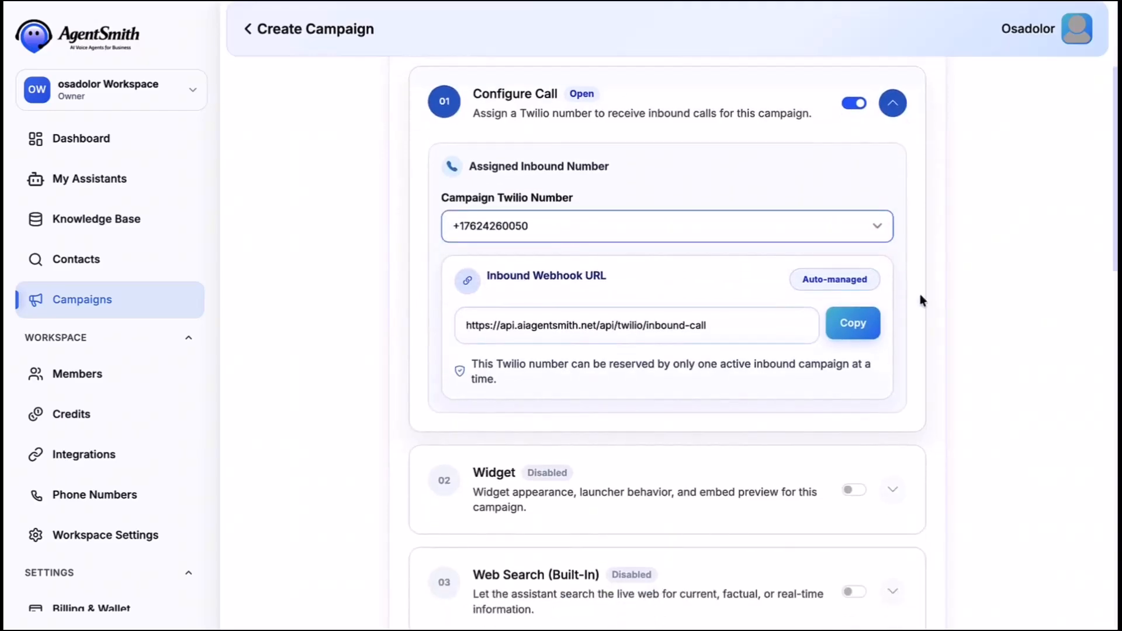
pyautogui.scroll(2, 920, 298)
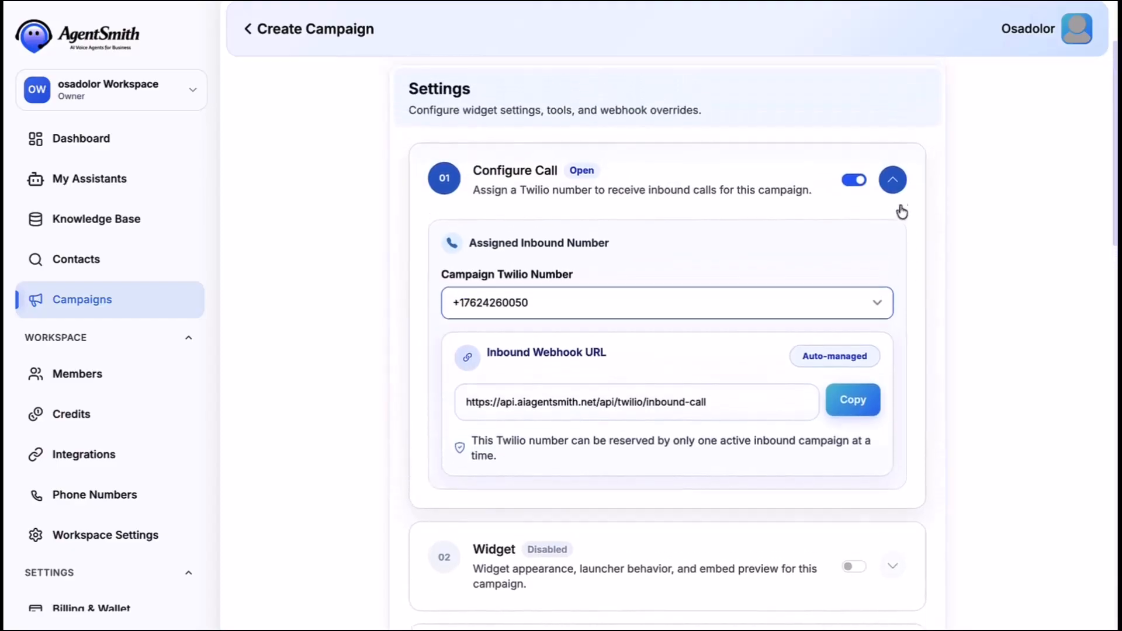
pyautogui.click(893, 180)
# - Enable the website widget and title it PulseFit Front Desk
pyautogui.scroll(-2, 899, 226)
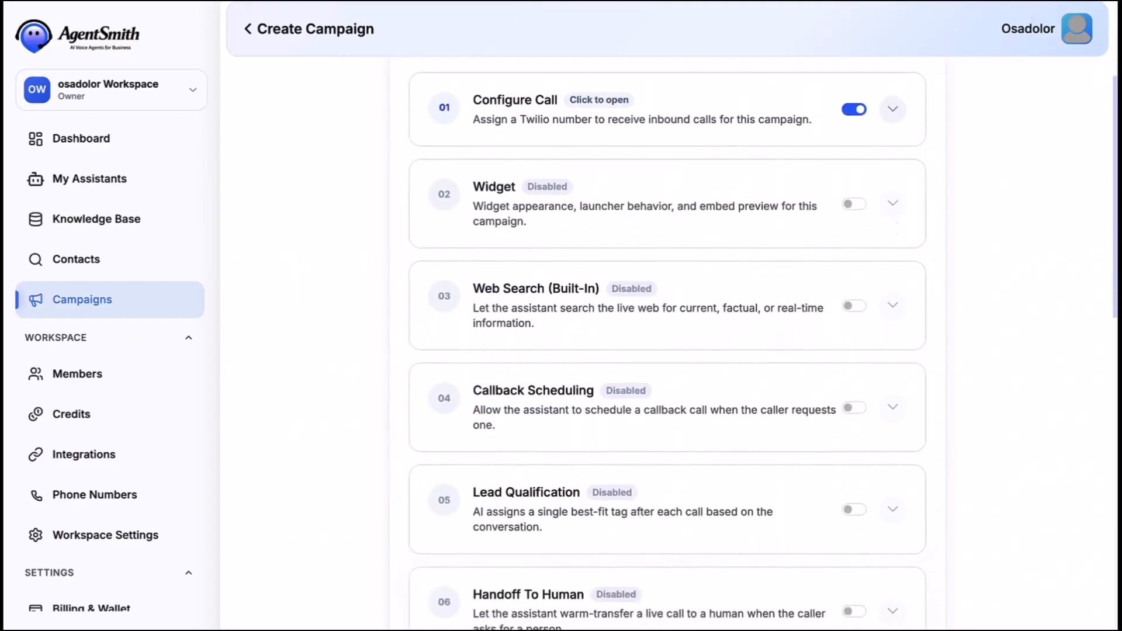
pyautogui.click(854, 205)
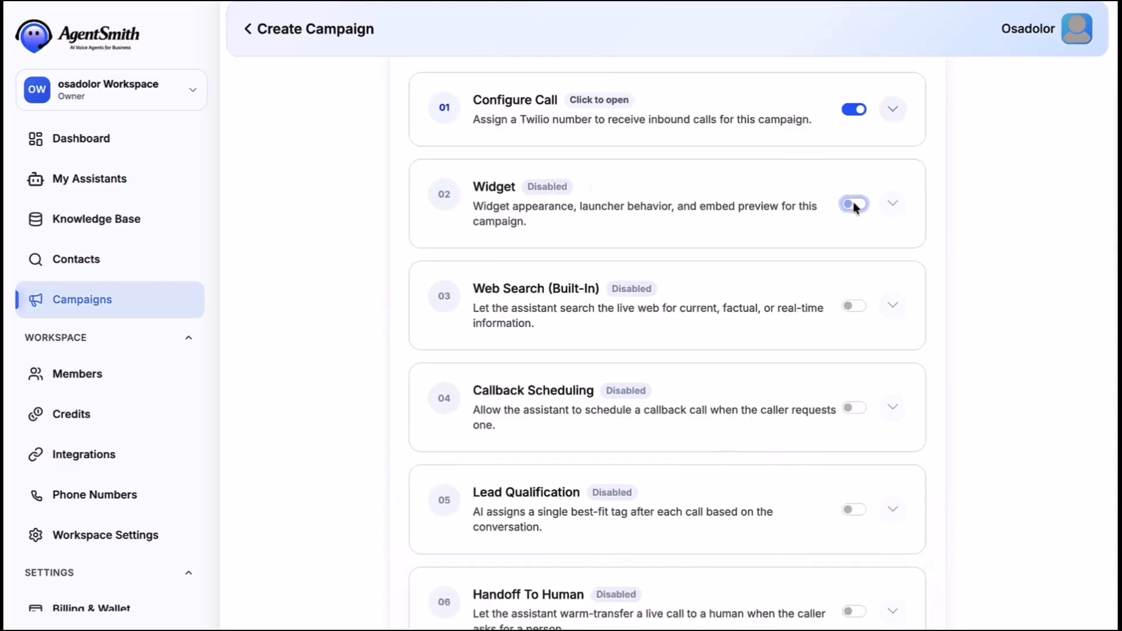
pyautogui.click(893, 204)
pyautogui.click(529, 331)
pyautogui.hotkey('ctrl', 'a')
pyautogui.write('PulseFit')
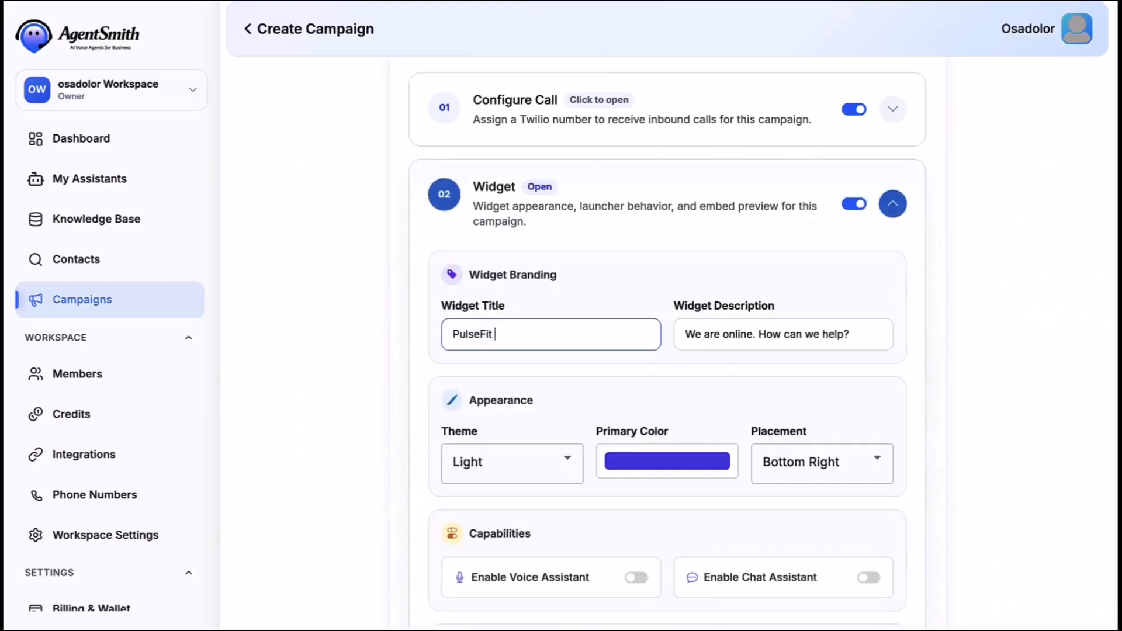
pyautogui.write(' Front Des')
pyautogui.scroll(-2, 646, 365)
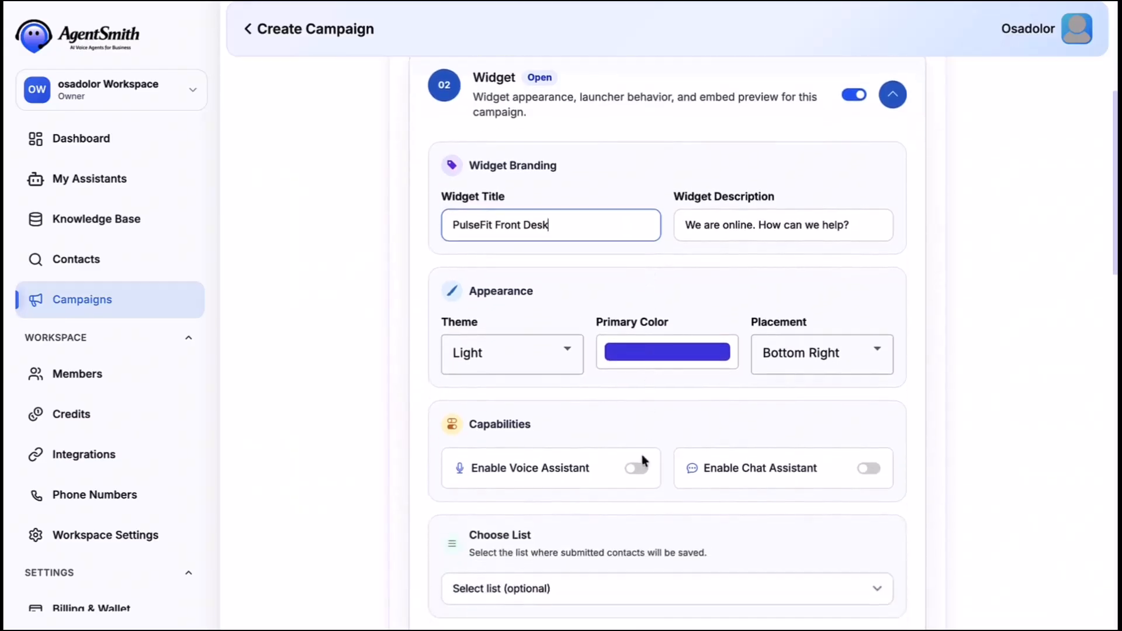
# - Turn on widget voice assistance and save widget contacts to PulseFit List
pyautogui.click(637, 470)
pyautogui.scroll(-3, 869, 474)
pyautogui.click(697, 554)
pyautogui.click(624, 572)
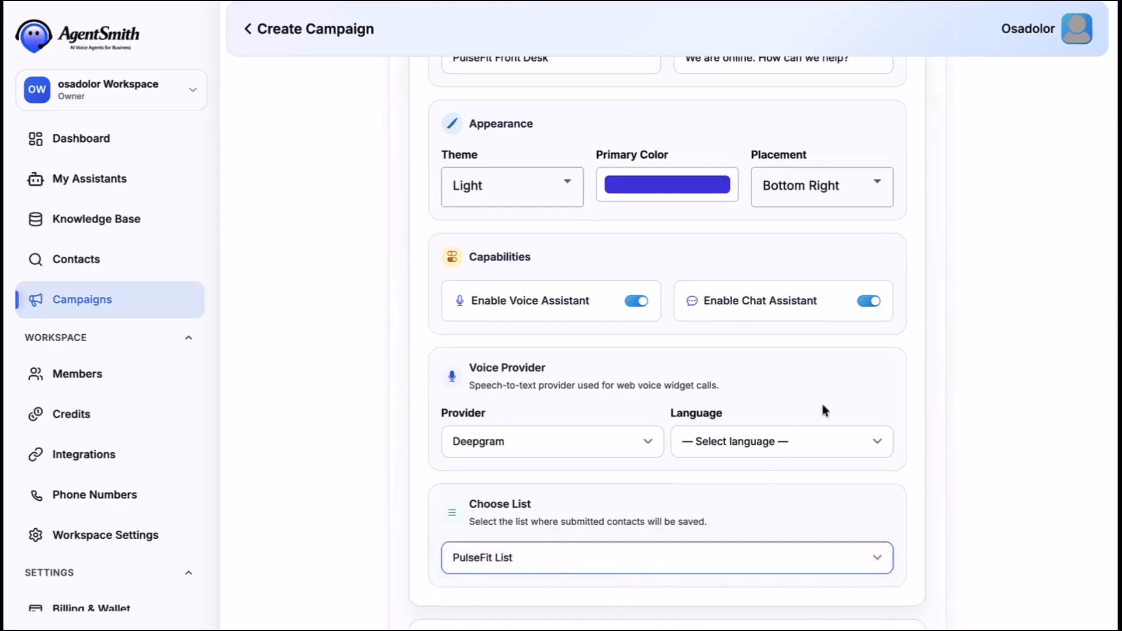
pyautogui.scroll(3, 821, 401)
pyautogui.scroll(3, 822, 406)
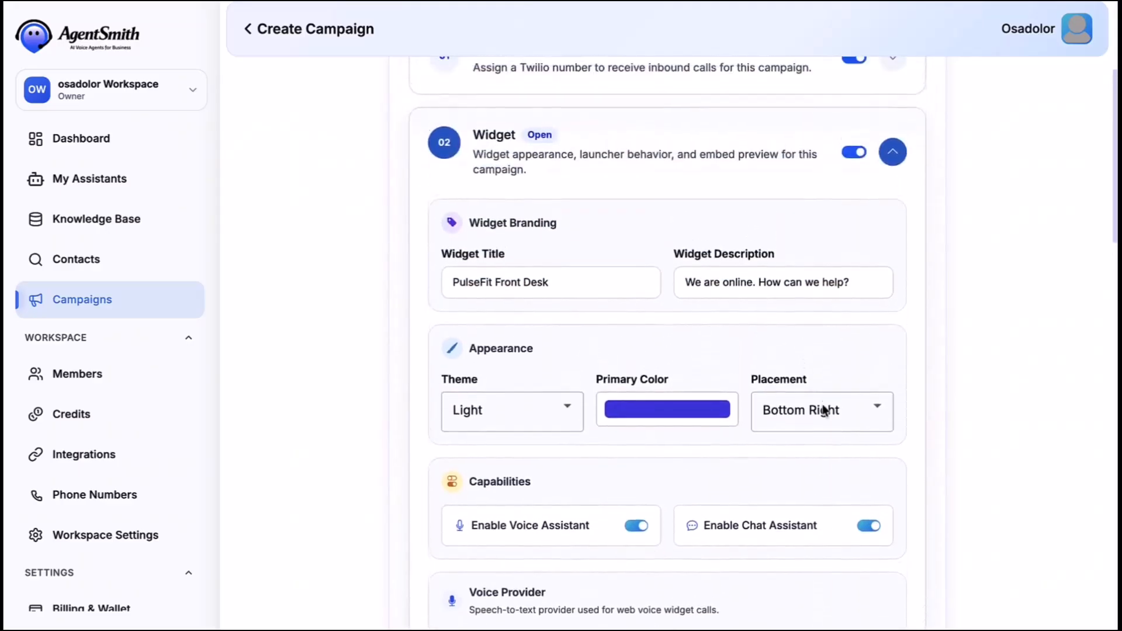
pyautogui.click(892, 159)
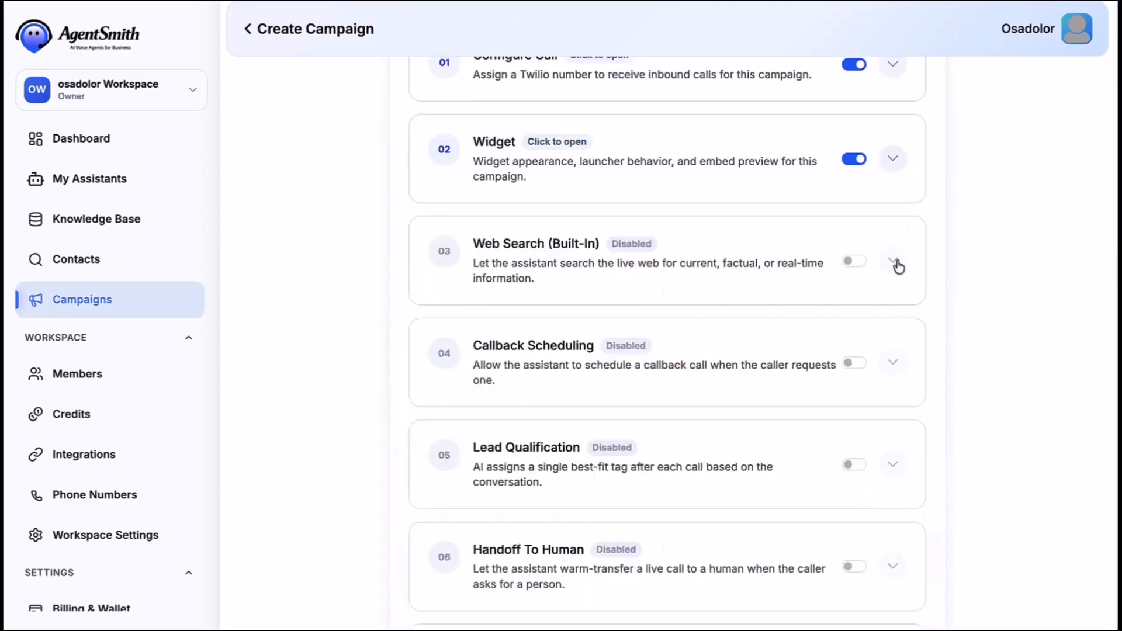
pyautogui.scroll(-3, 897, 263)
pyautogui.scroll(-5, 898, 266)
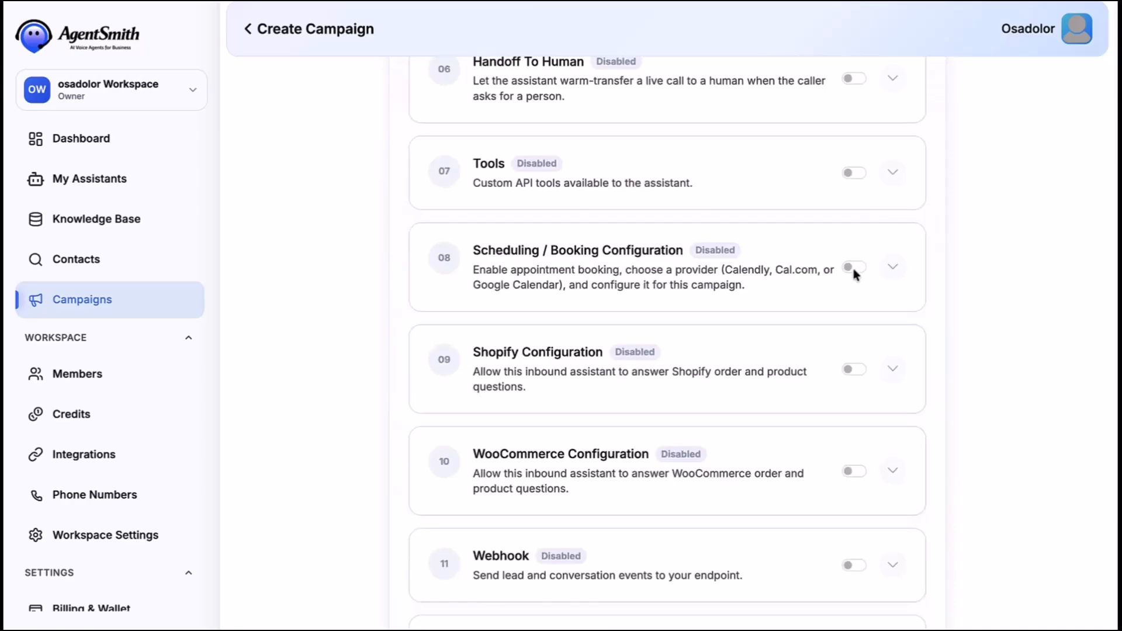
pyautogui.click(854, 267)
# - Set the booking provider to Google Calendar using the primary calendar
pyautogui.click(891, 269)
pyautogui.scroll(-3, 909, 309)
pyautogui.click(865, 167)
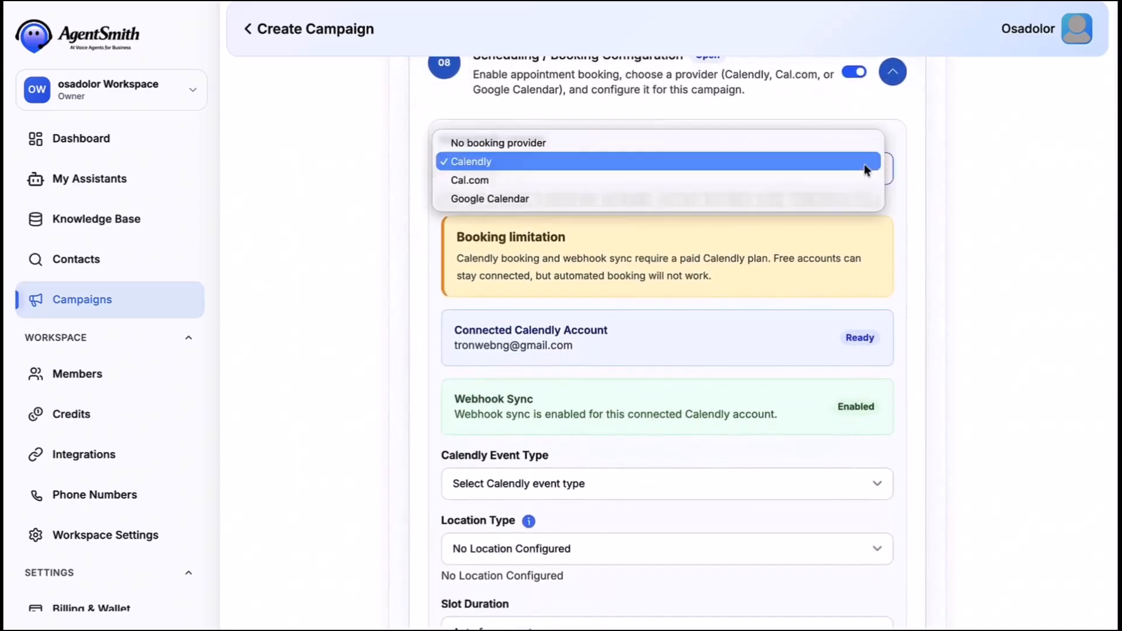
pyautogui.click(834, 200)
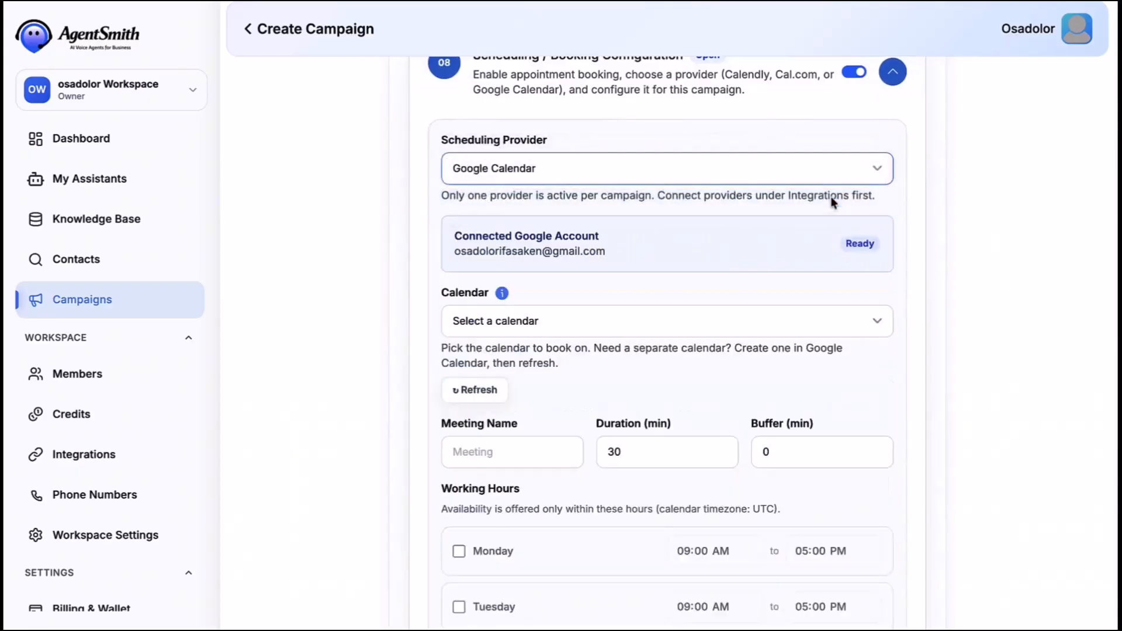
pyautogui.click(678, 323)
pyautogui.click(676, 353)
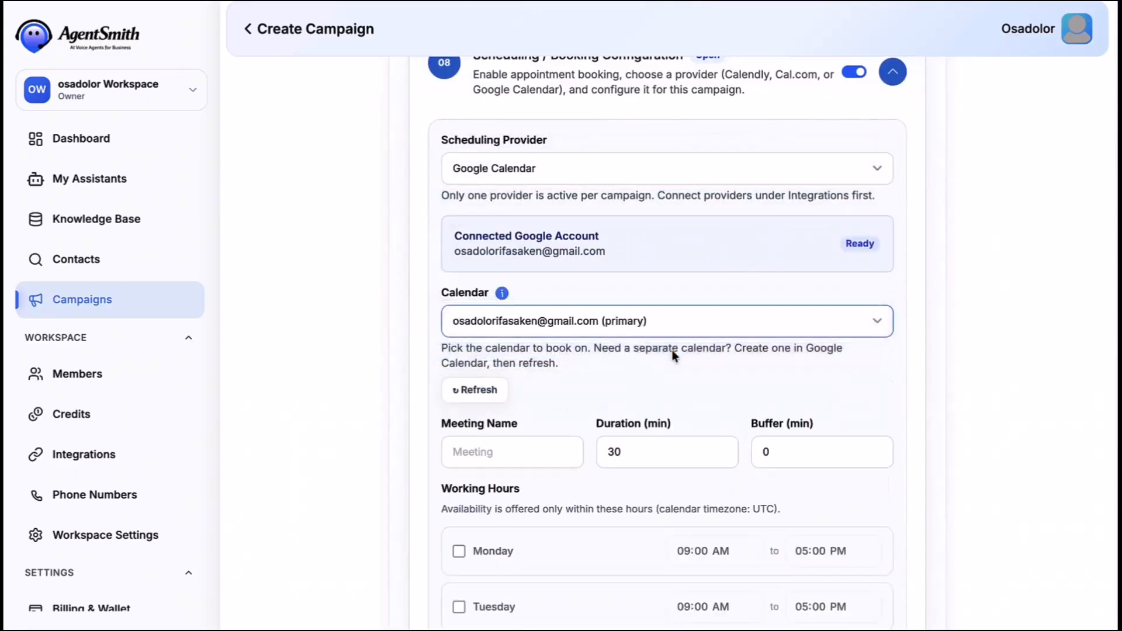
# - Configure Consultation Call meetings: 30 minutes, 15-minute buffer, Monday to Saturday working days
pyautogui.click(502, 449)
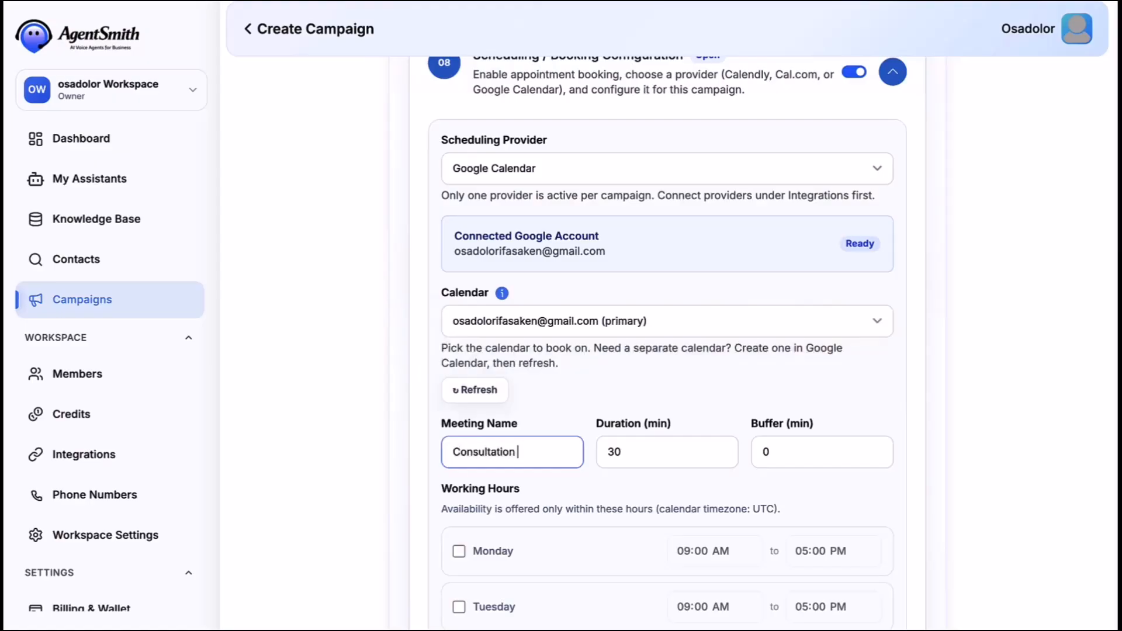
pyautogui.doubleClick(611, 451)
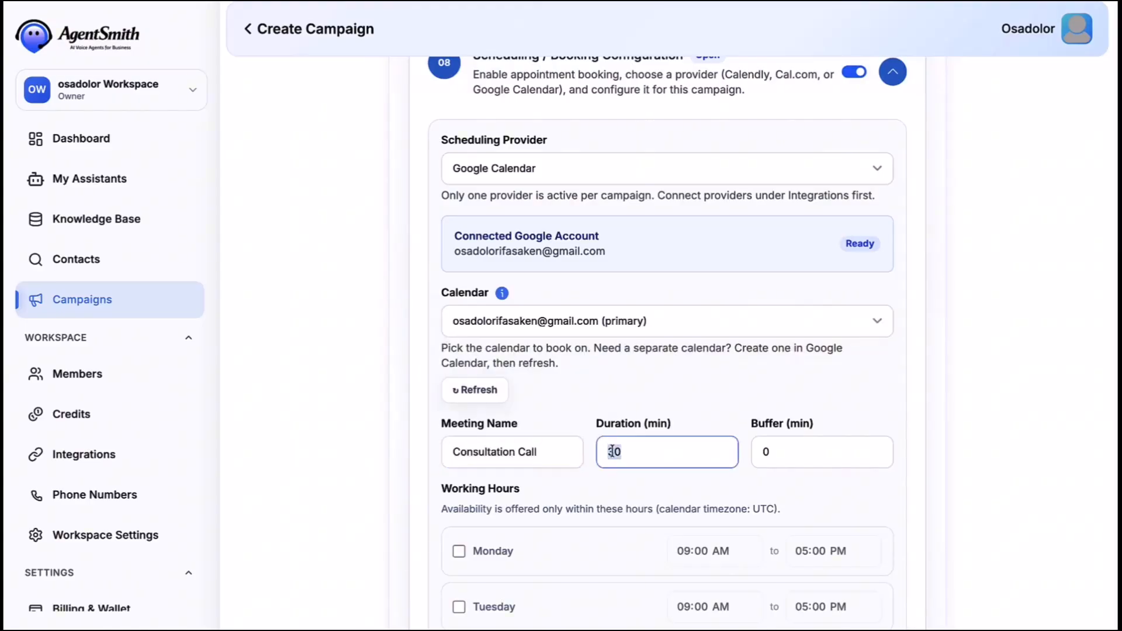
pyautogui.click(764, 452)
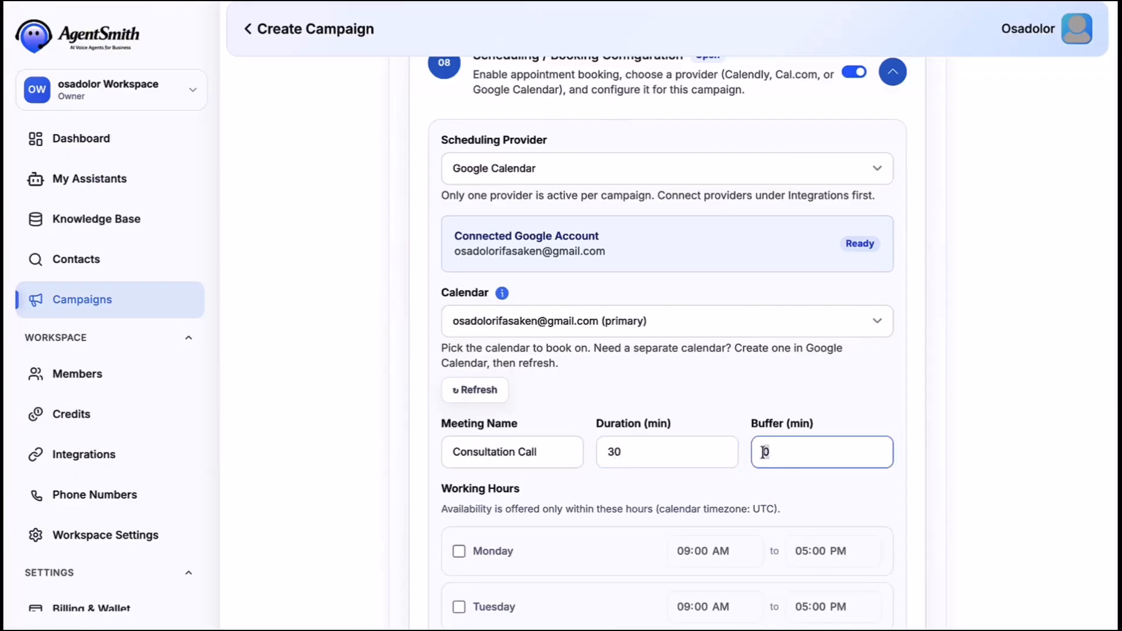
pyautogui.scroll(-5, 778, 496)
pyautogui.click(459, 267)
pyautogui.click(458, 323)
pyautogui.click(459, 379)
pyautogui.click(459, 435)
pyautogui.click(459, 491)
pyautogui.click(458, 547)
pyautogui.scroll(-1, 460, 550)
pyautogui.scroll(7, 460, 549)
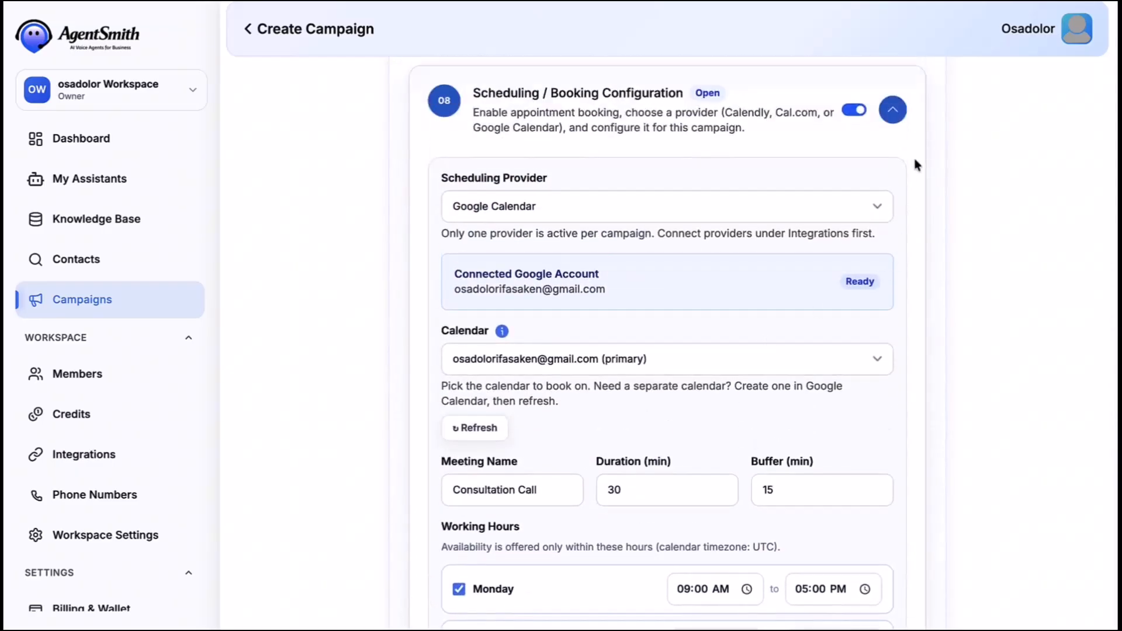
pyautogui.click(894, 111)
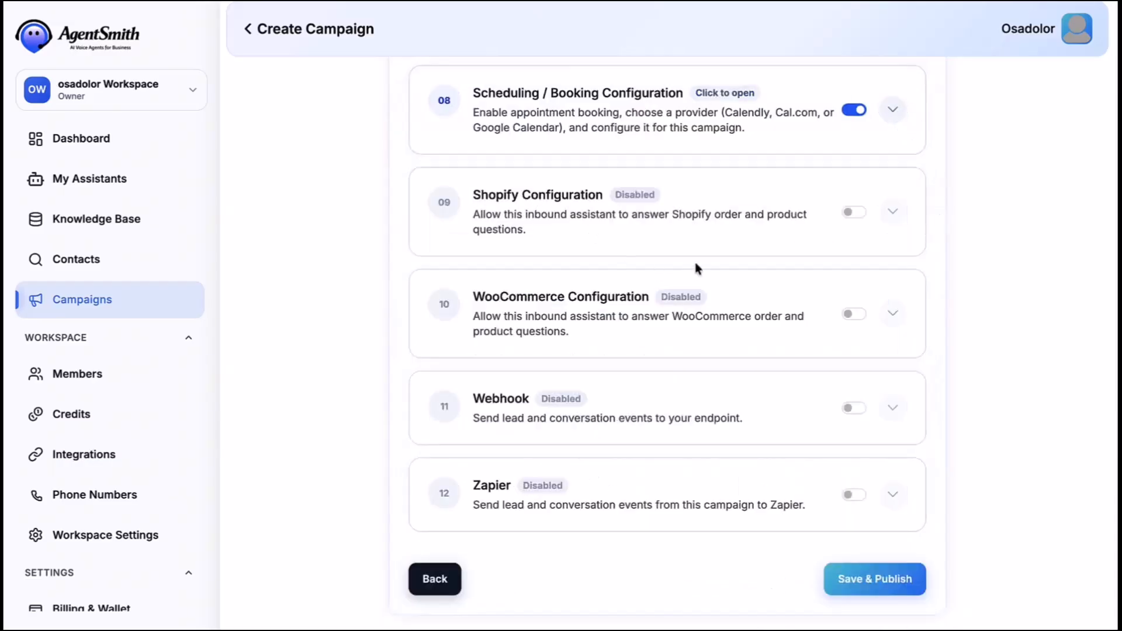
# - Enable WooCommerce with the Clientforce Launch Shop store, allowing order and product lookup
pyautogui.click(850, 317)
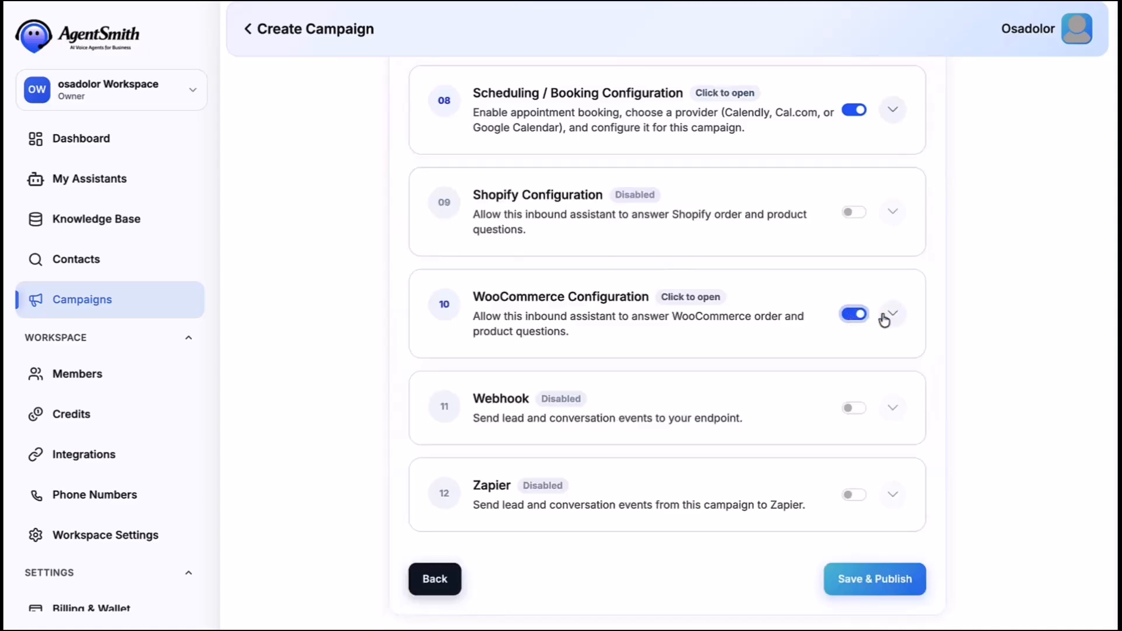
pyautogui.click(893, 314)
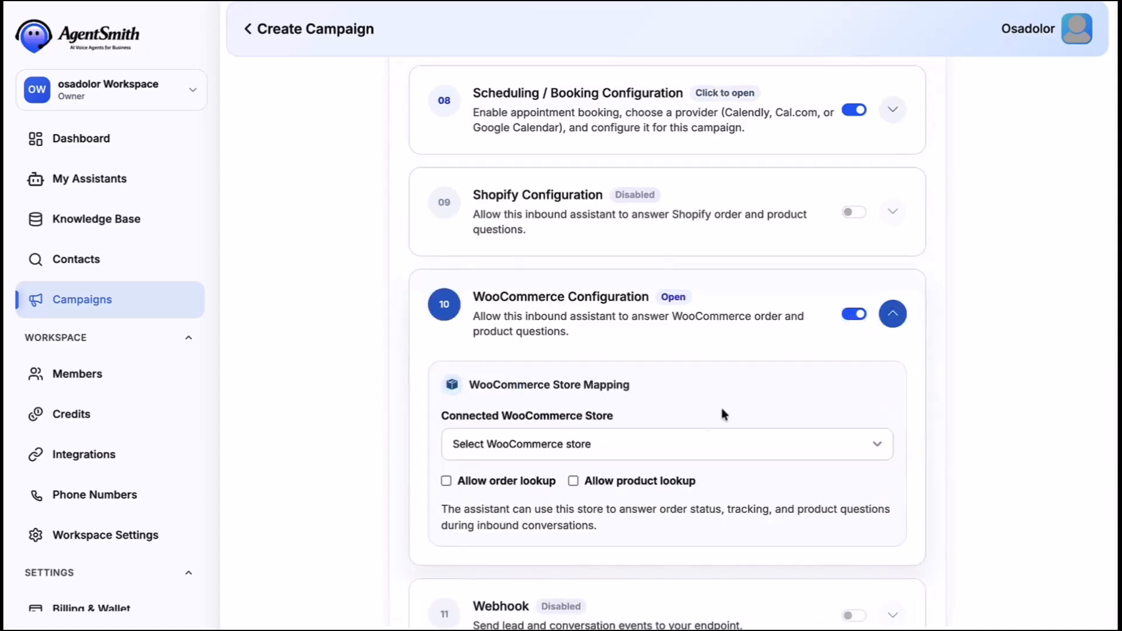
pyautogui.click(602, 445)
pyautogui.click(555, 456)
pyautogui.click(447, 481)
pyautogui.click(573, 481)
pyautogui.scroll(-1, 803, 381)
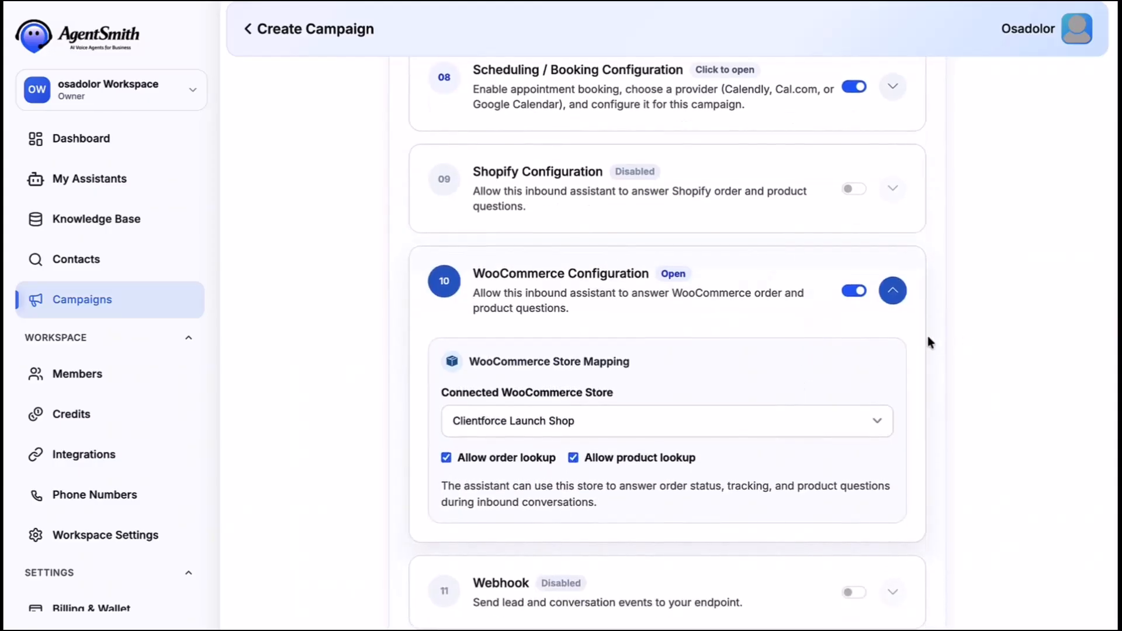
pyautogui.click(893, 291)
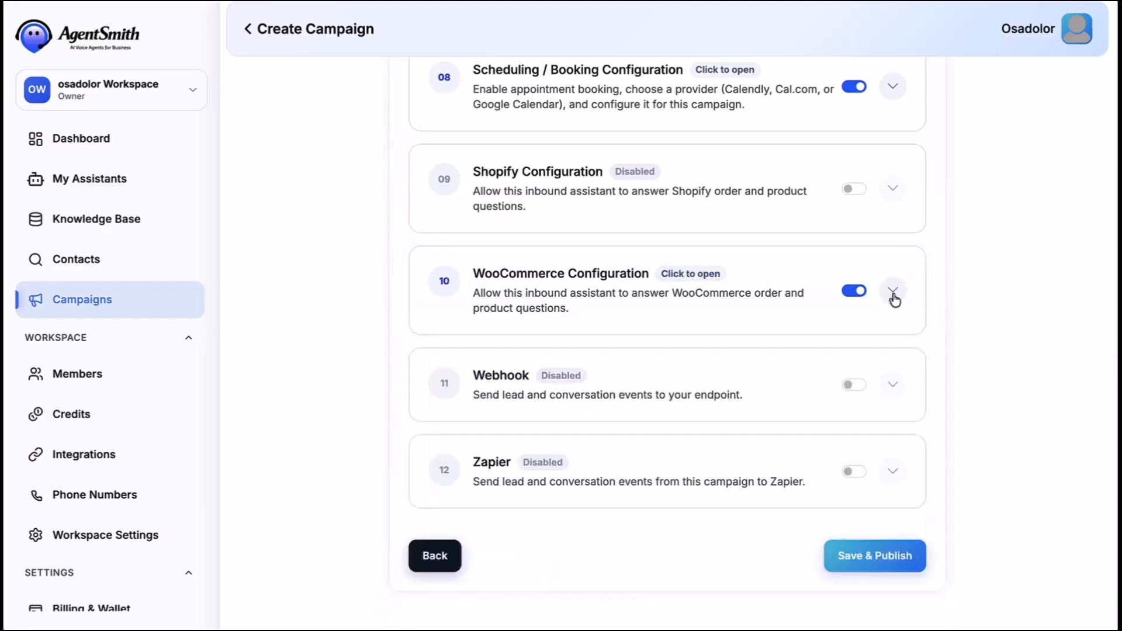
pyautogui.scroll(5, 893, 297)
pyautogui.scroll(6, 893, 297)
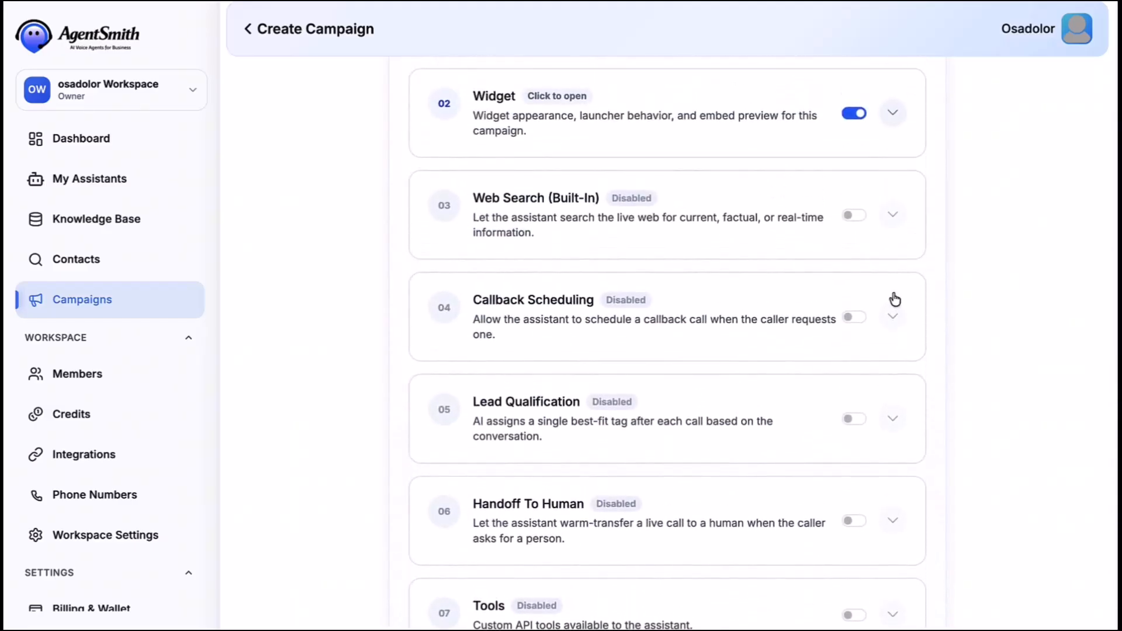
pyautogui.scroll(-10, 895, 299)
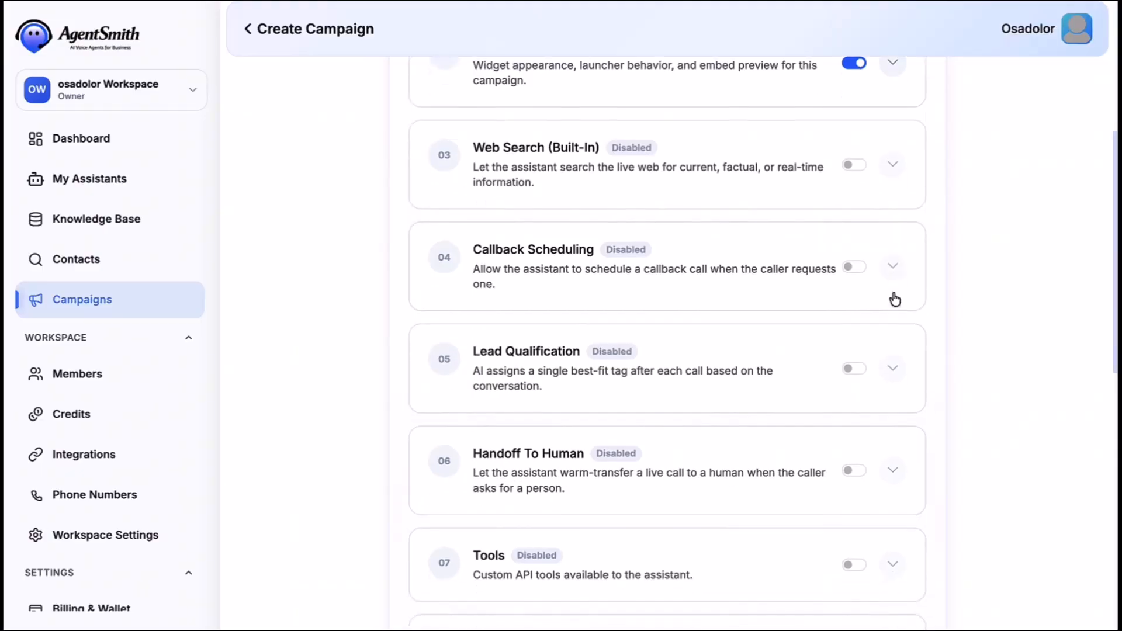
pyautogui.scroll(-1, 893, 297)
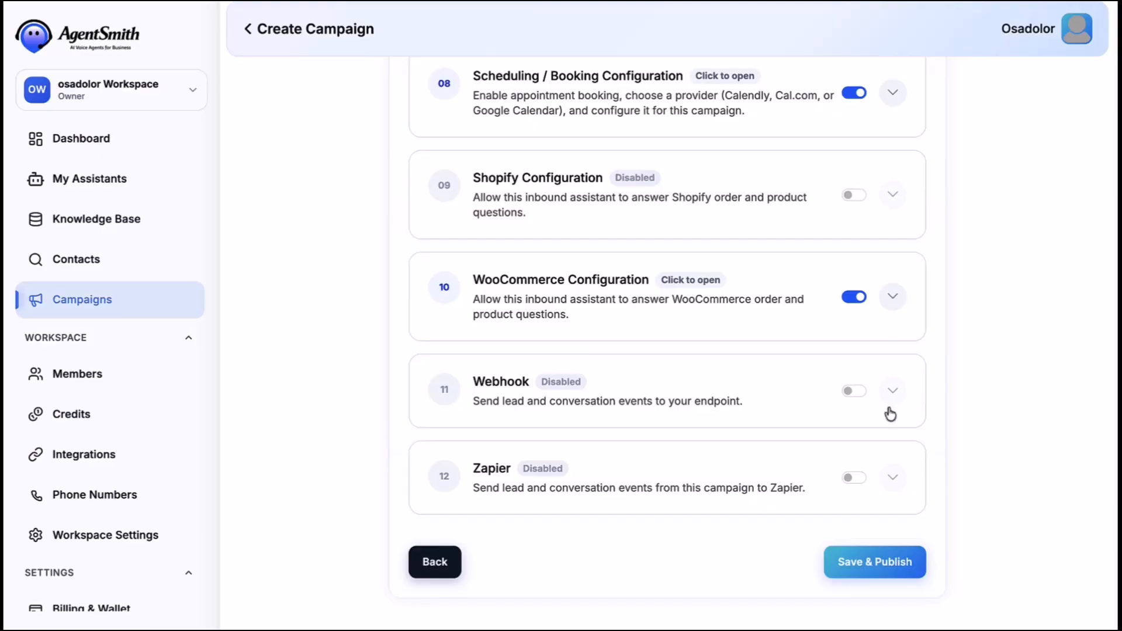
# - Save and publish the inbound campaign to reach the Share Your Campaign step
pyautogui.click(870, 568)
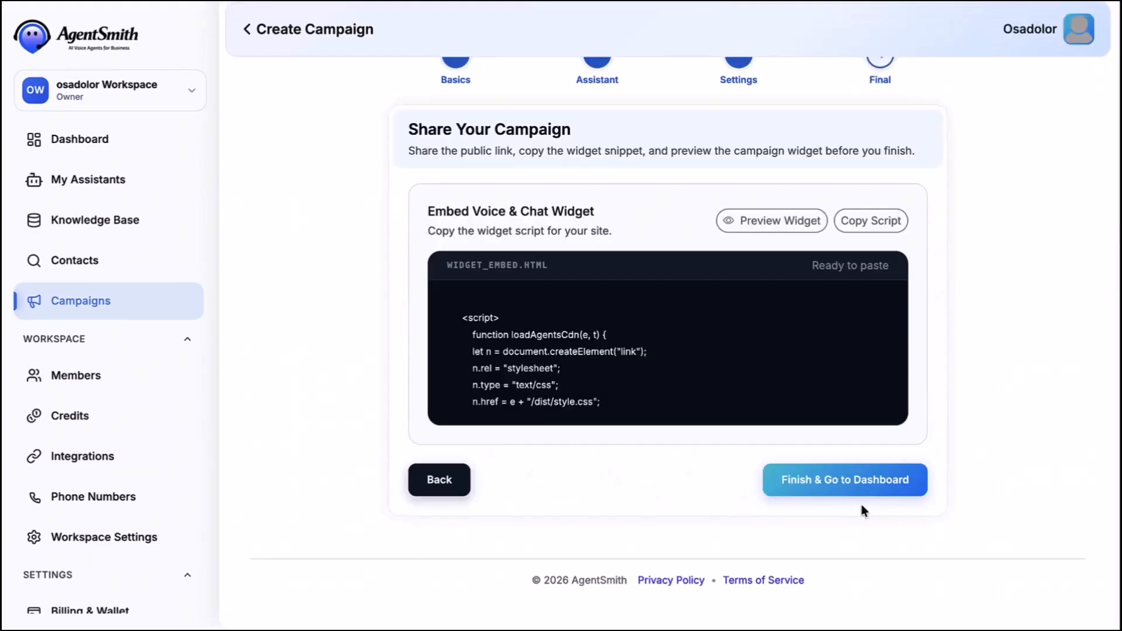
pyautogui.scroll(1, 861, 507)
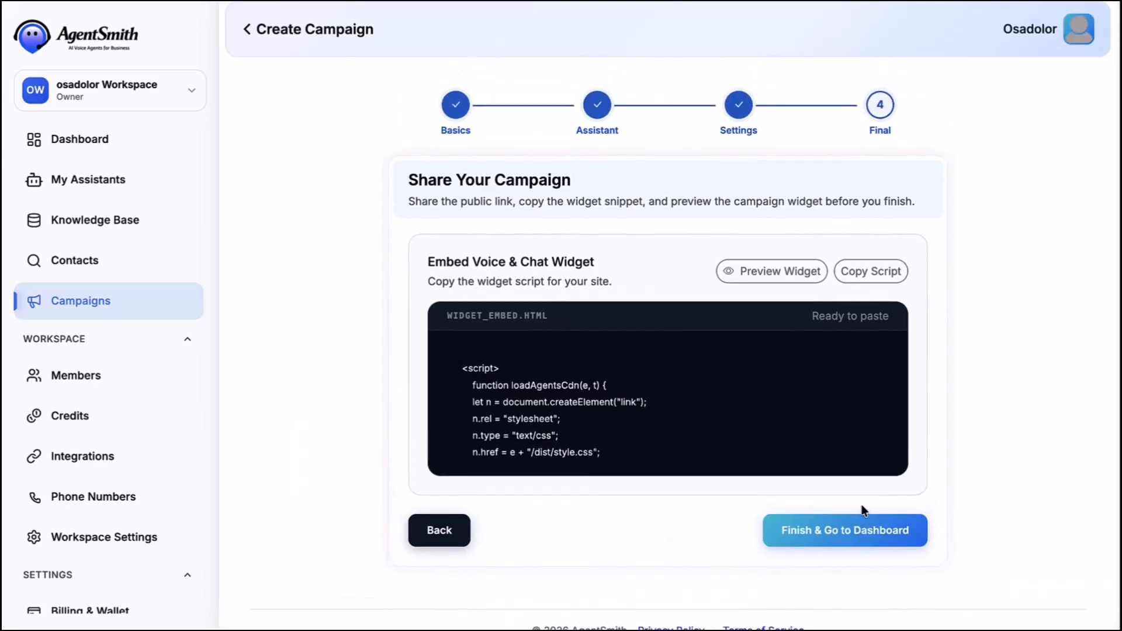
# - Open the widget preview's contact form and fill in the visitor's name and e-mail
pyautogui.click(757, 271)
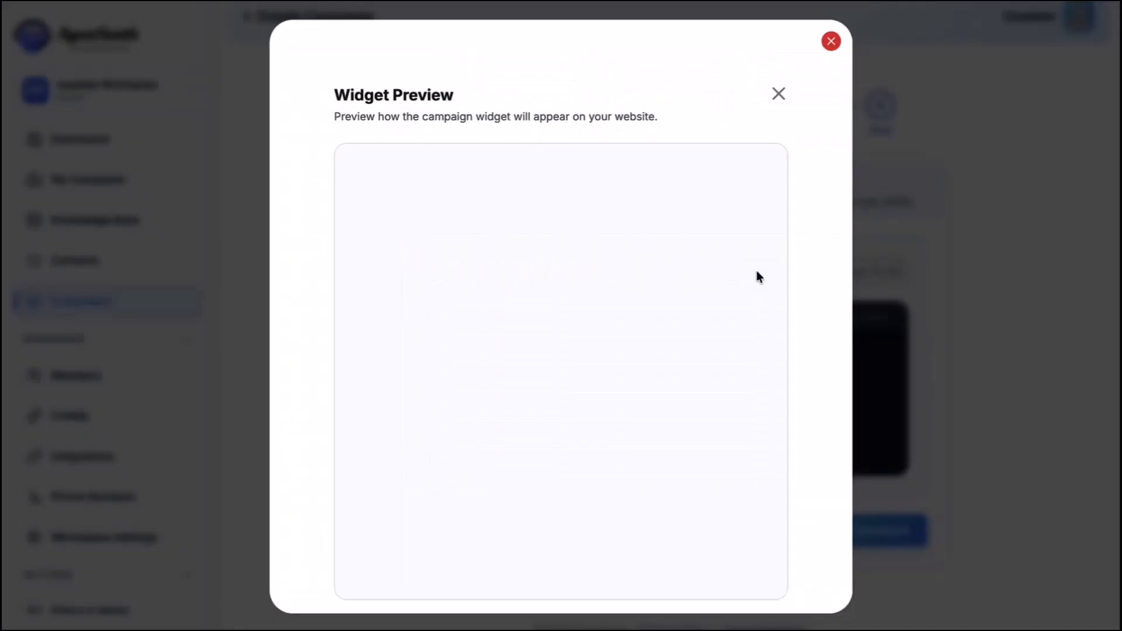
pyautogui.click(749, 556)
pyautogui.click(637, 288)
pyautogui.click(643, 329)
pyautogui.click(641, 327)
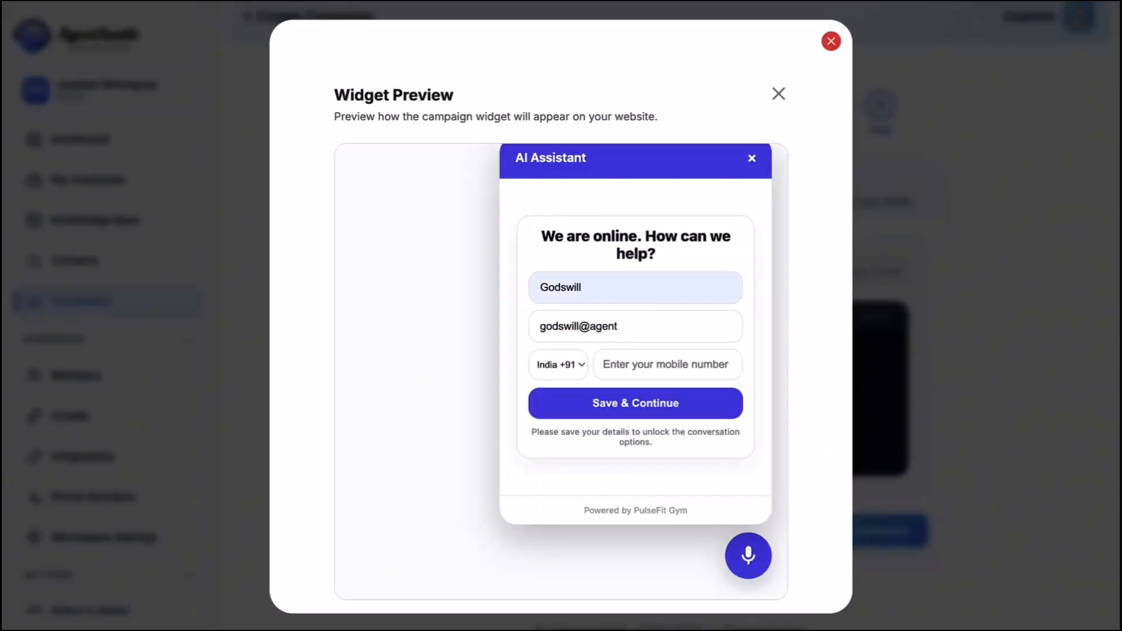
# - Pick United States, enter the mobile number, save the details, and choose Voice Call
pyautogui.click(577, 363)
pyautogui.scroll(-15, 577, 363)
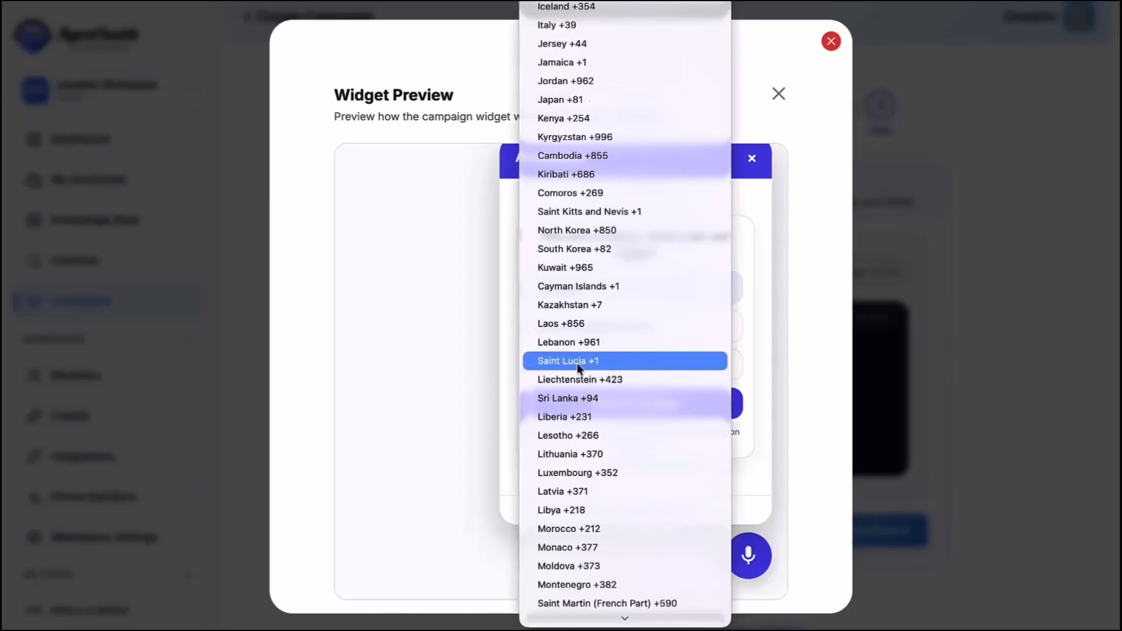
pyautogui.scroll(-15, 577, 363)
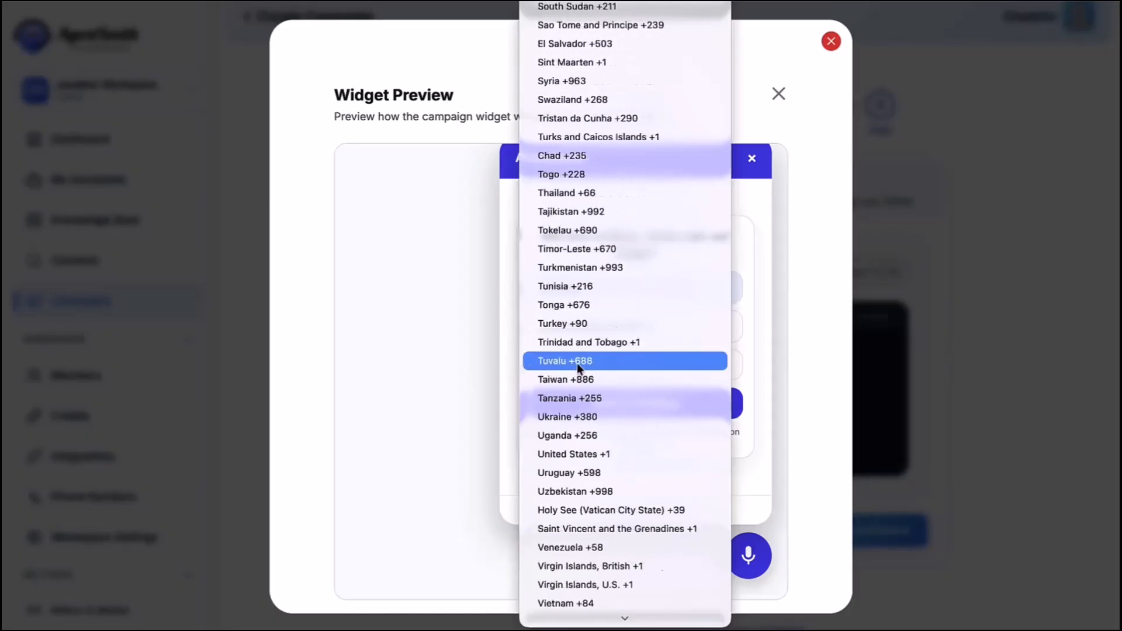
pyautogui.click(577, 363)
pyautogui.click(612, 377)
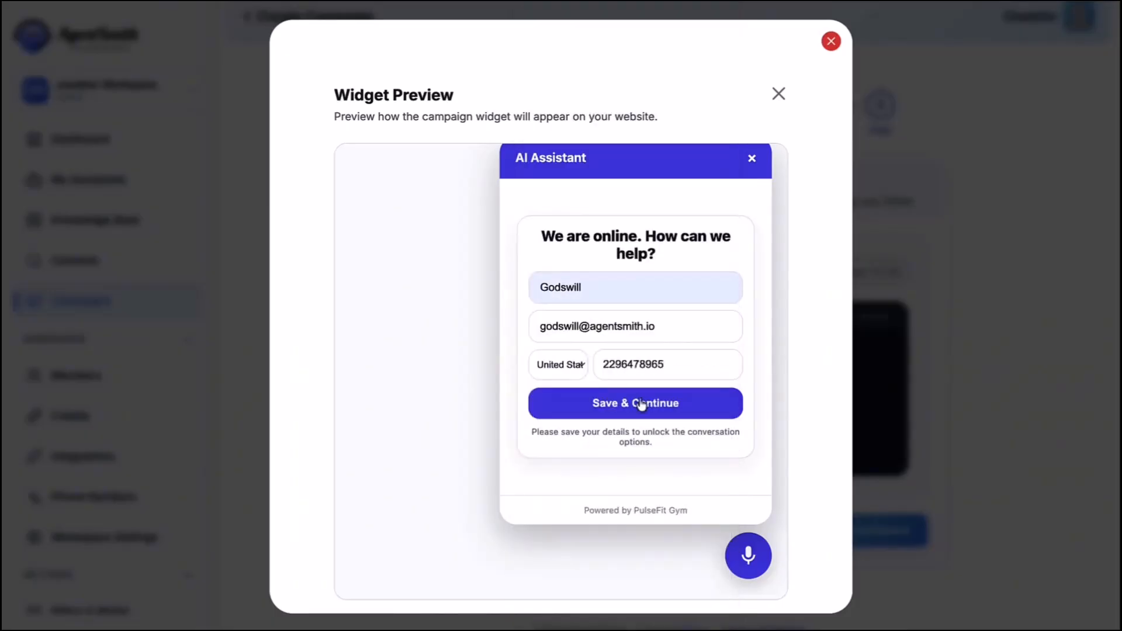
pyautogui.click(641, 403)
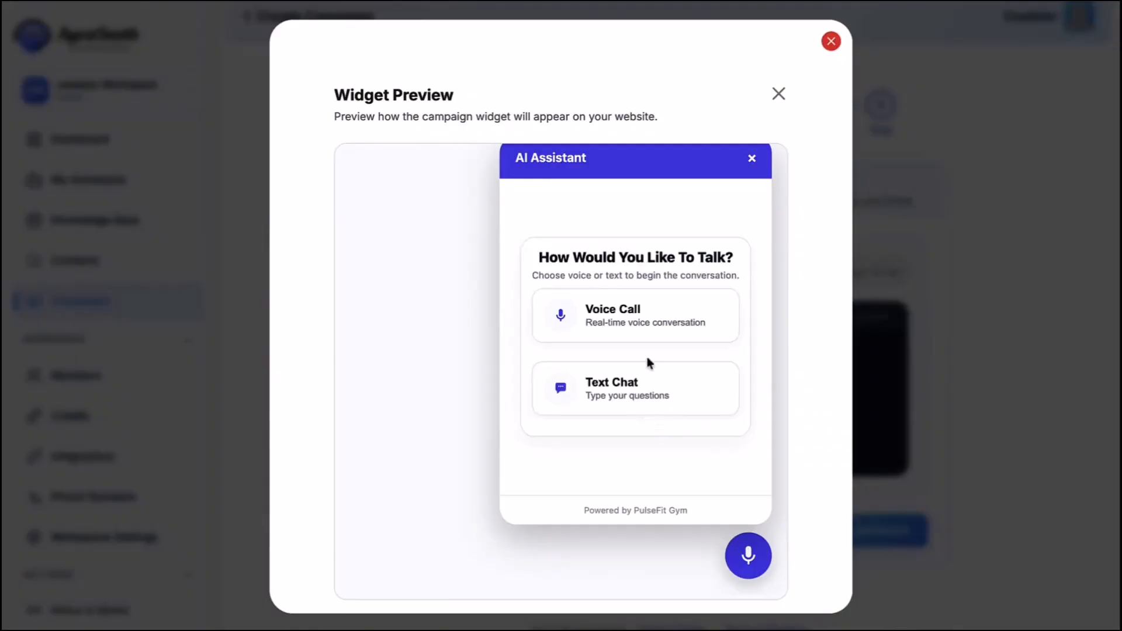
pyautogui.click(633, 323)
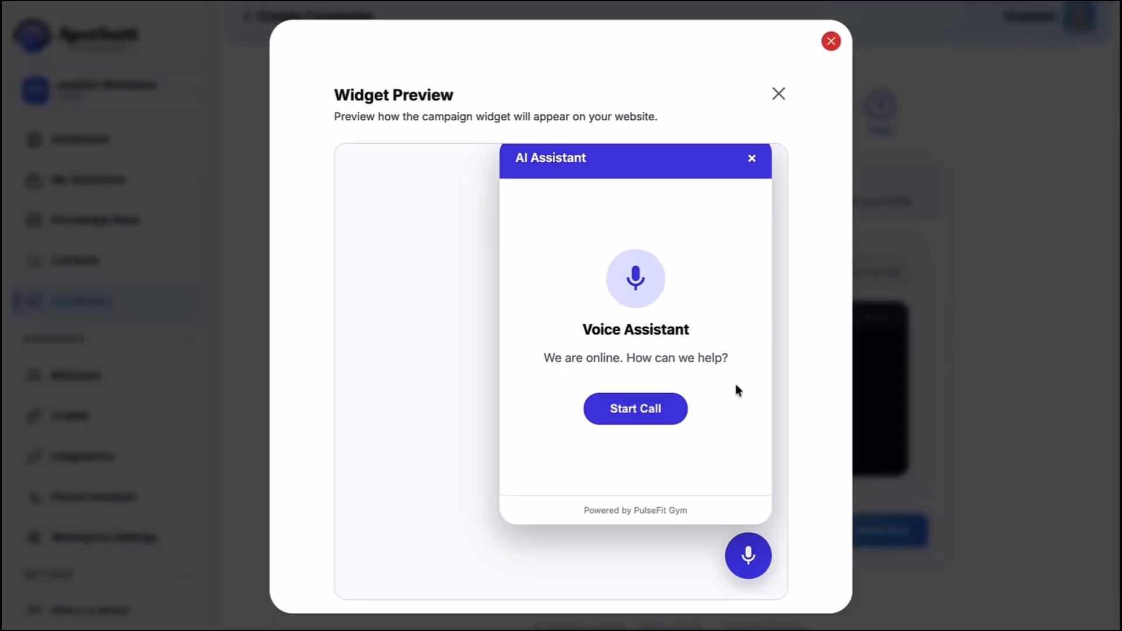
# - Start a test voice call with the widget assistant and talk until the session ends
pyautogui.click(640, 417)
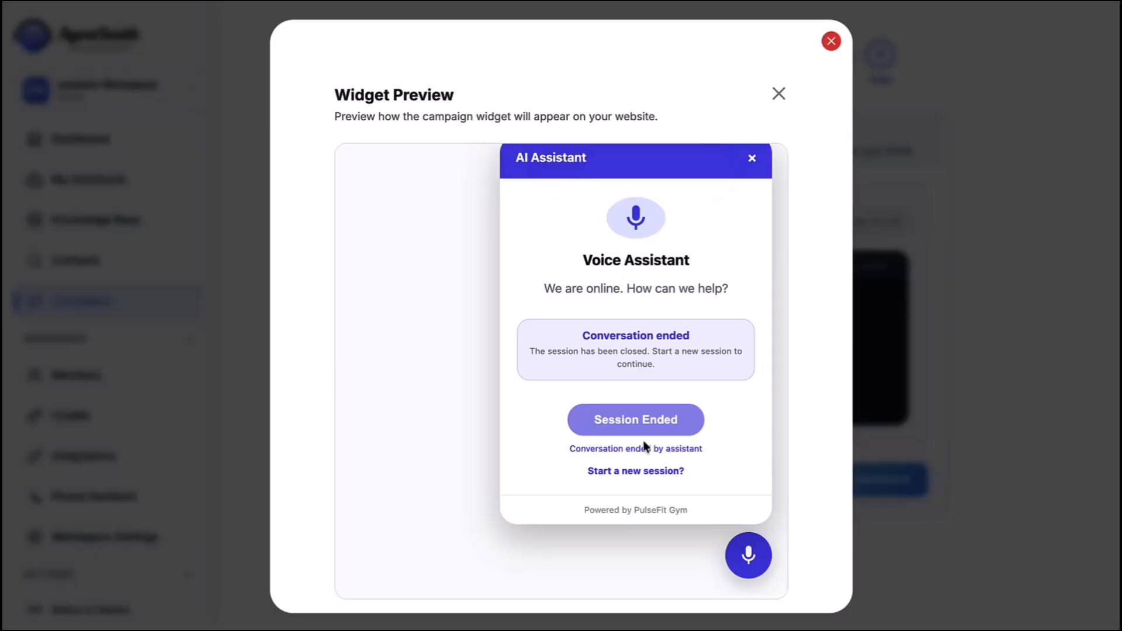
# - Dismiss the widget preview and return to Campaigns, where the PulseFit Gym inbound campaign is listed
pyautogui.click(778, 95)
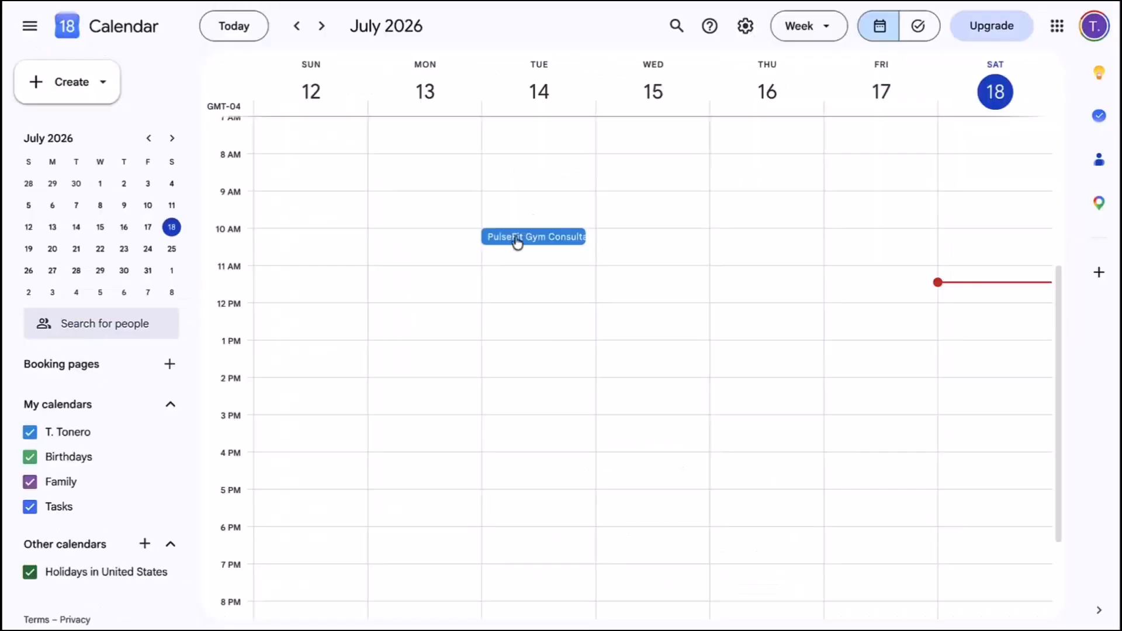
pyautogui.click(539, 91)
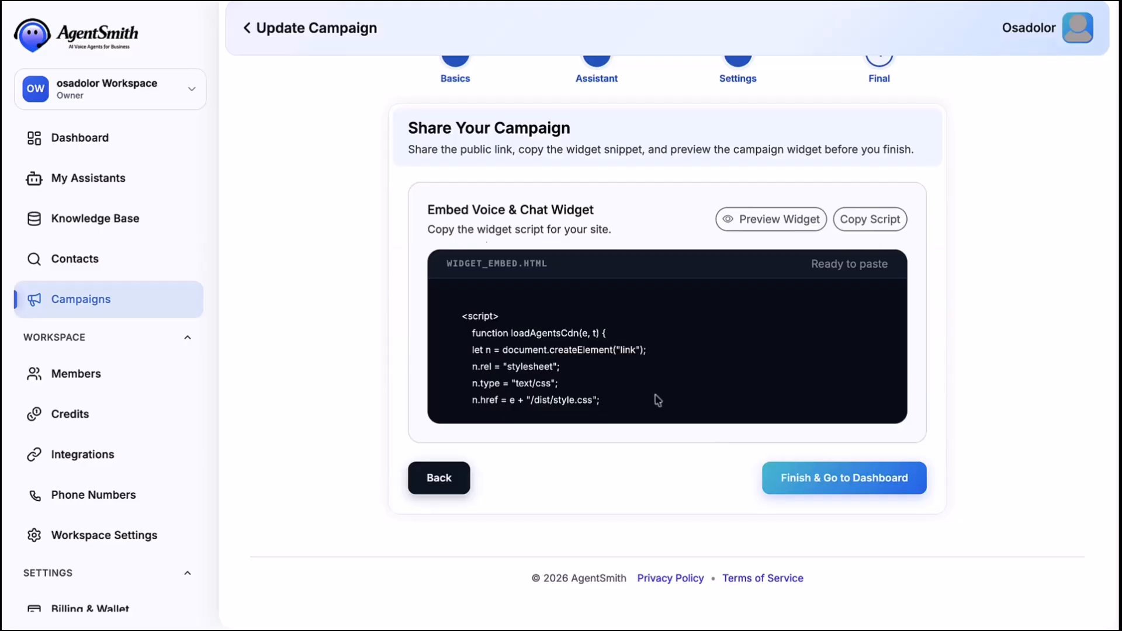
pyautogui.click(247, 28)
pyautogui.hscroll(3, 817, 234)
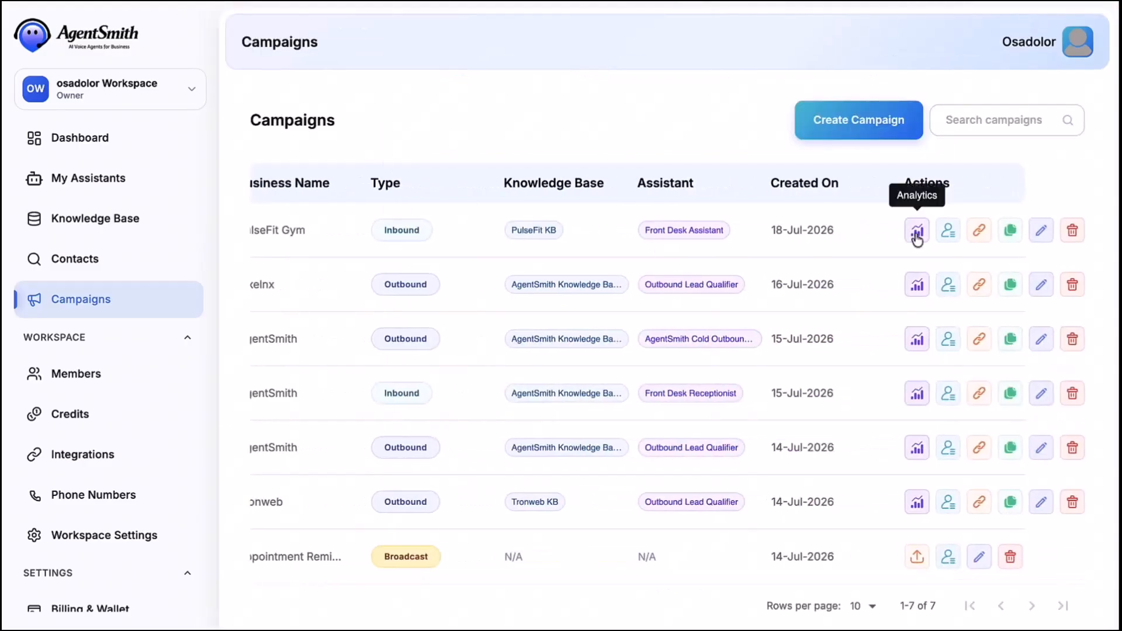
pyautogui.click(945, 233)
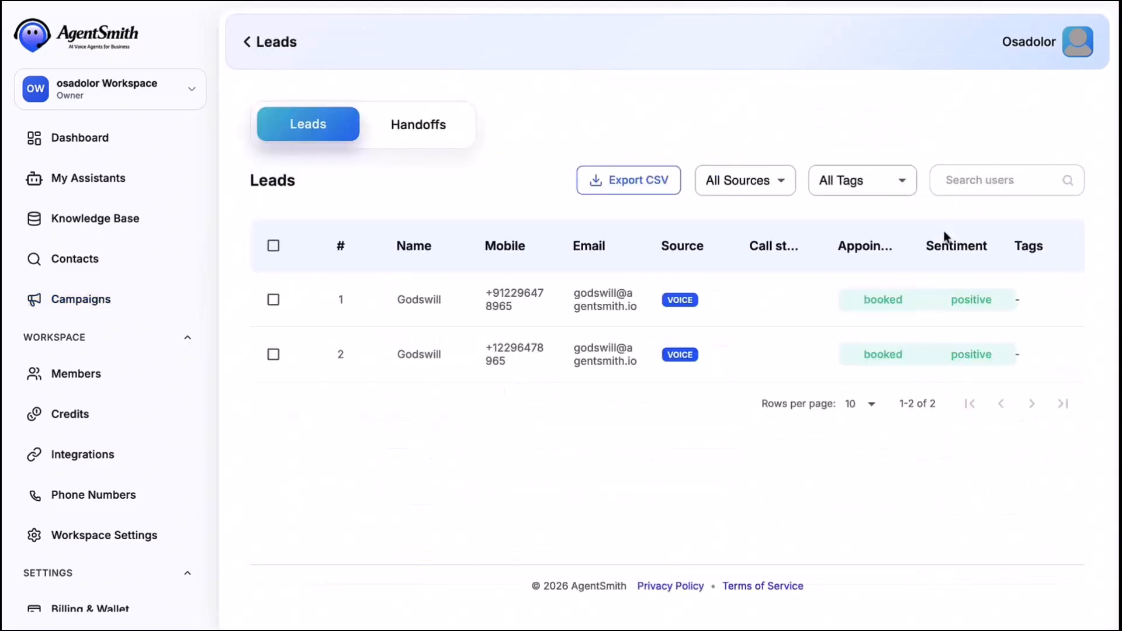
pyautogui.moveTo(882, 313)
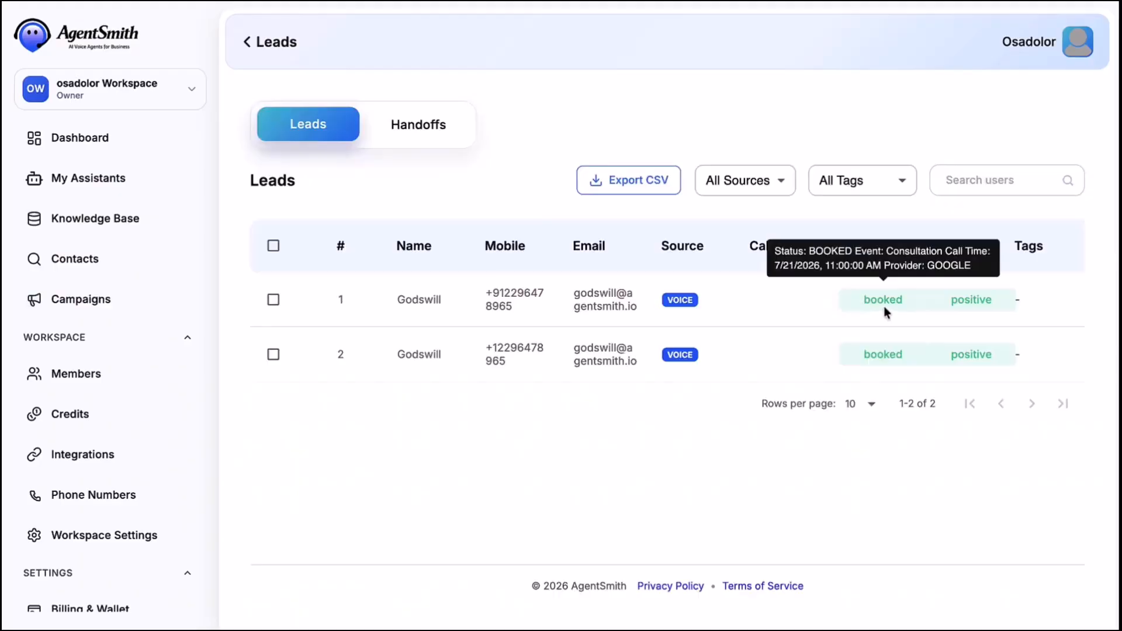
pyautogui.hscroll(3, 883, 306)
pyautogui.click(1000, 300)
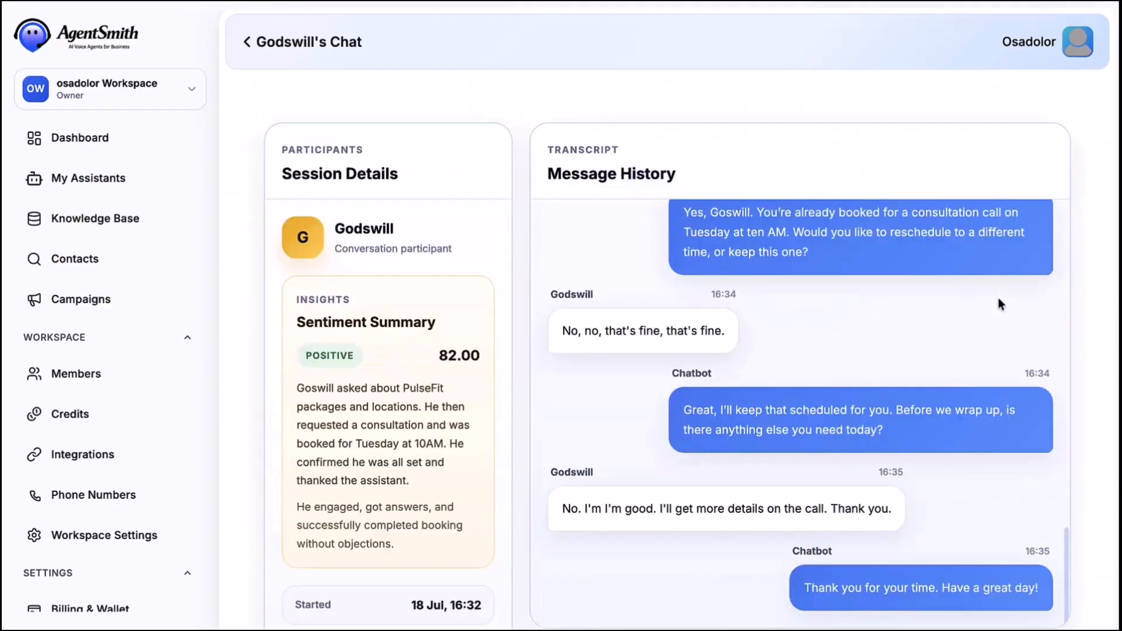
pyautogui.scroll(-3, 1000, 303)
pyautogui.scroll(20, 998, 296)
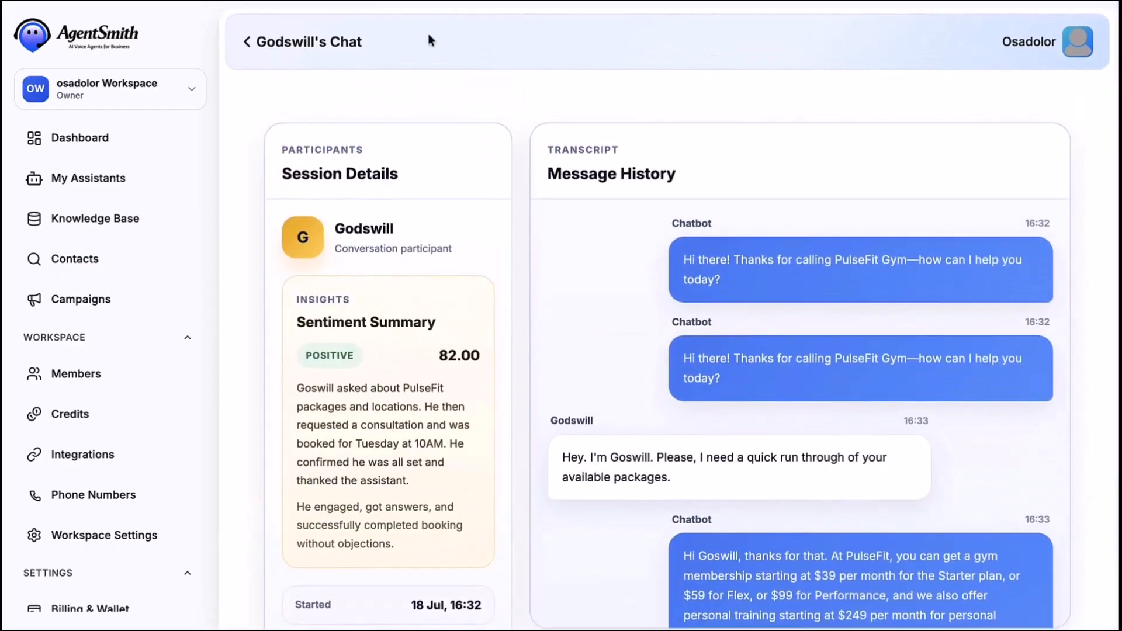
pyautogui.click(253, 46)
pyautogui.hscroll(5, 931, 311)
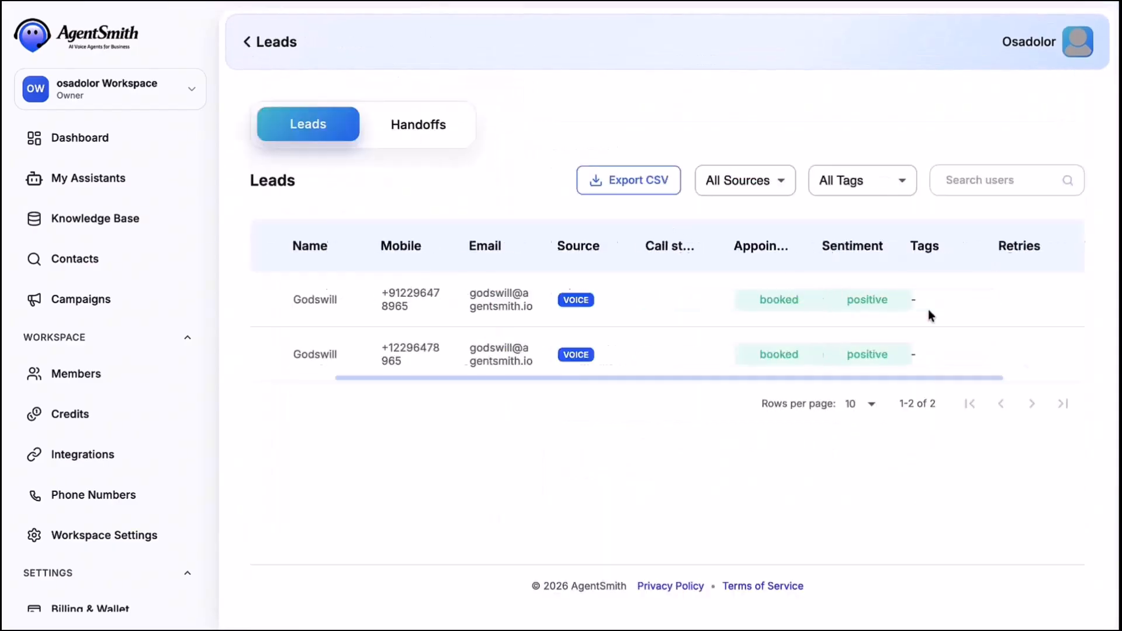
pyautogui.click(1029, 303)
pyautogui.scroll(-7, 762, 321)
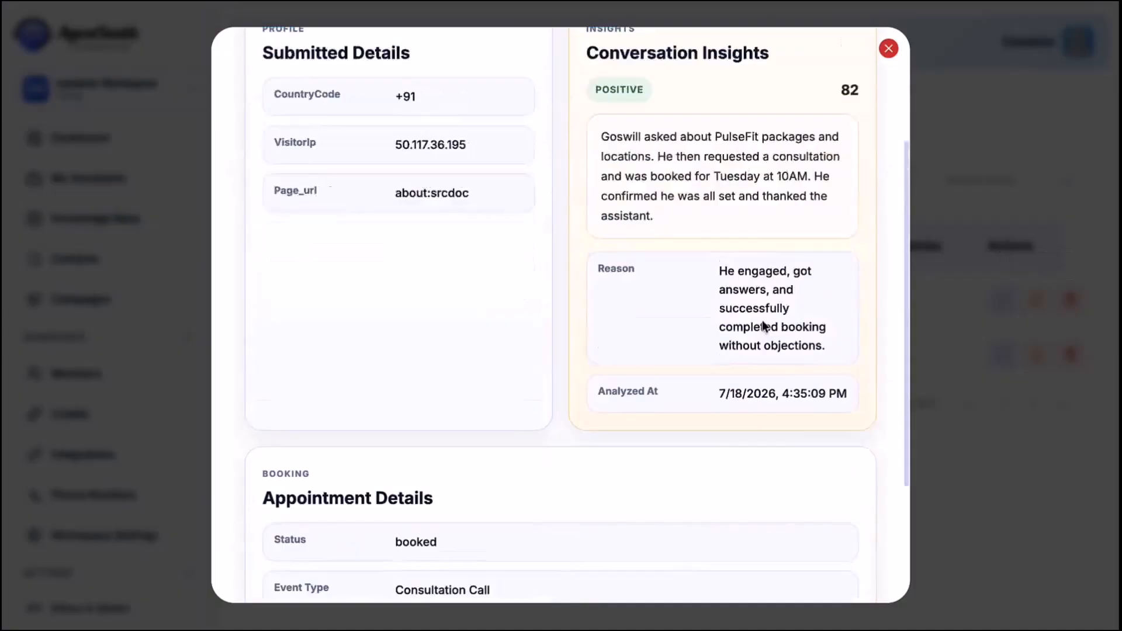
pyautogui.scroll(7, 762, 327)
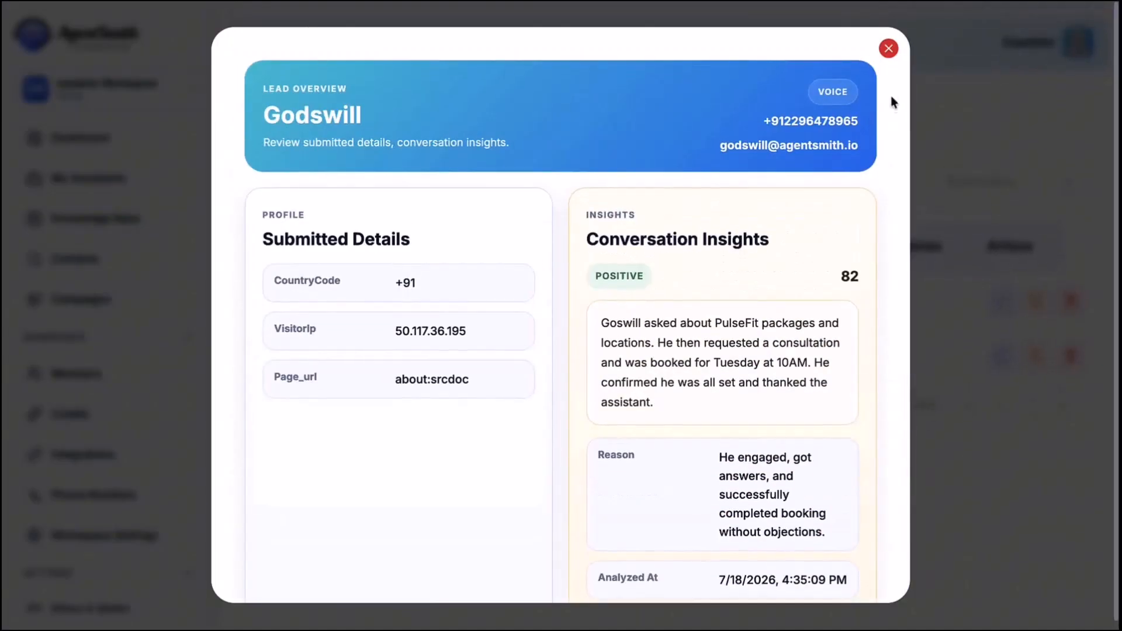
pyautogui.click(887, 49)
pyautogui.click(245, 45)
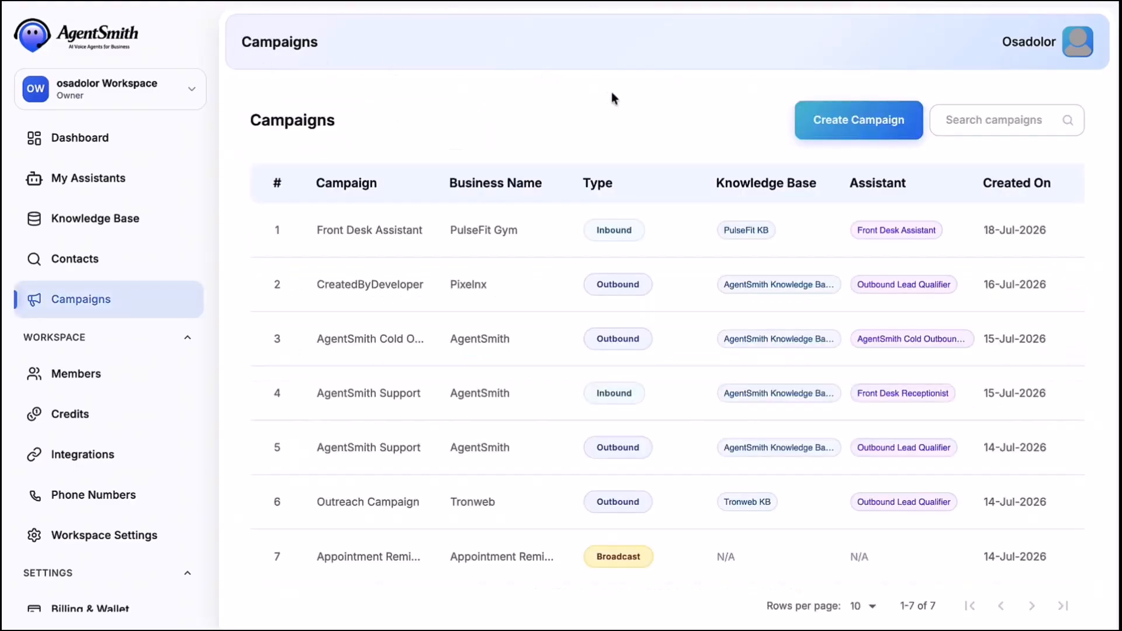
# - Start a new campaign named Outreach Campaign for the business PulseFit Gym
pyautogui.click(838, 129)
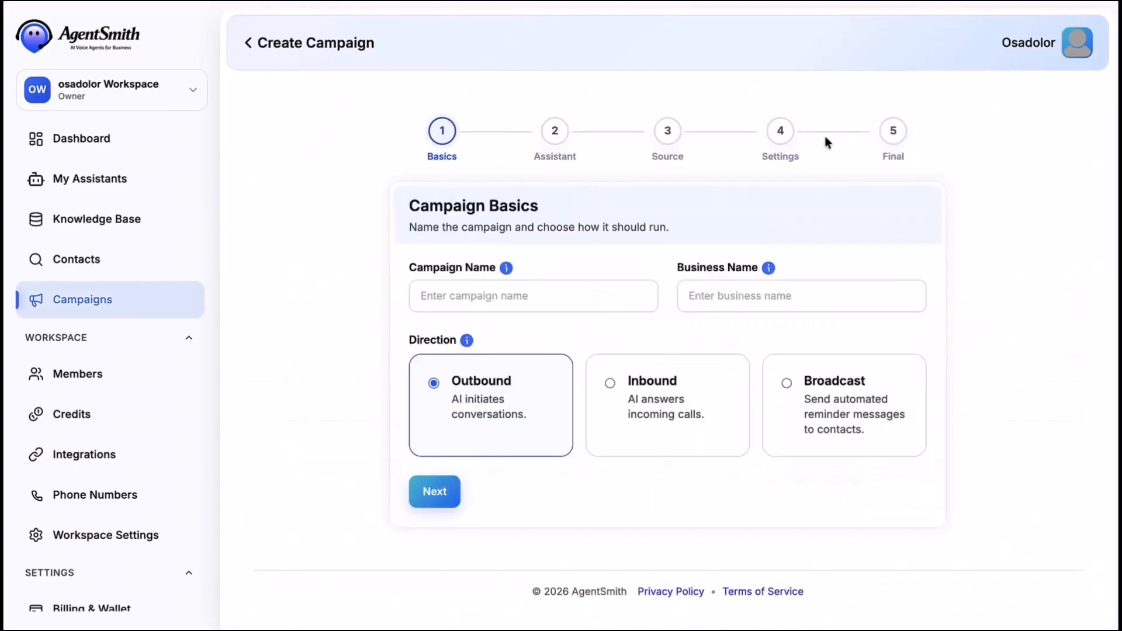
pyautogui.click(529, 292)
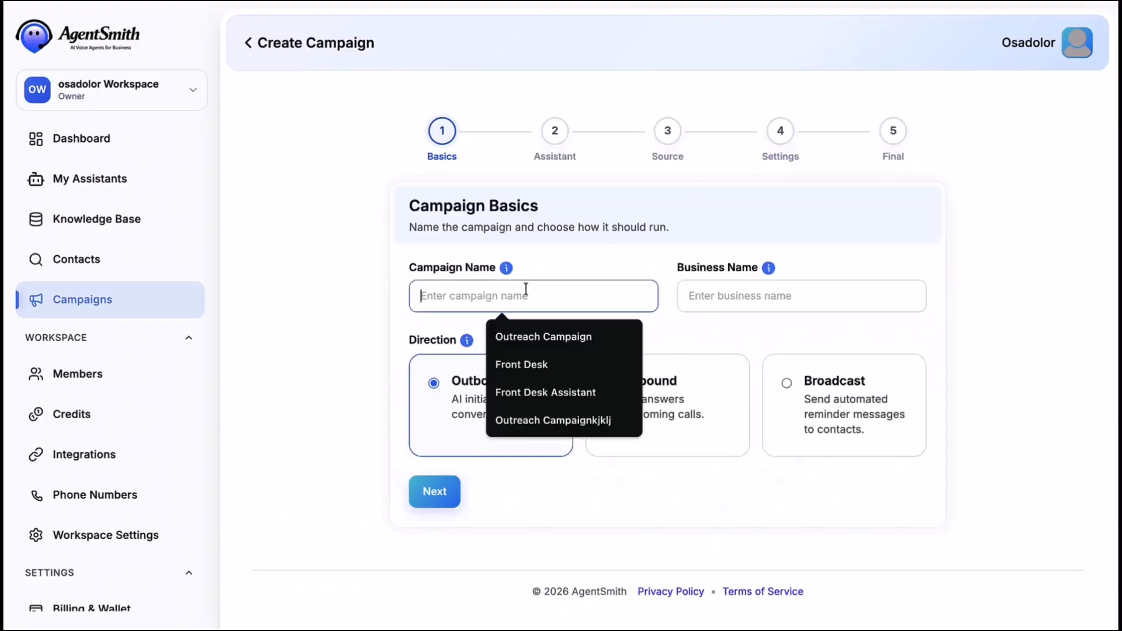
pyautogui.click(555, 334)
pyautogui.click(726, 292)
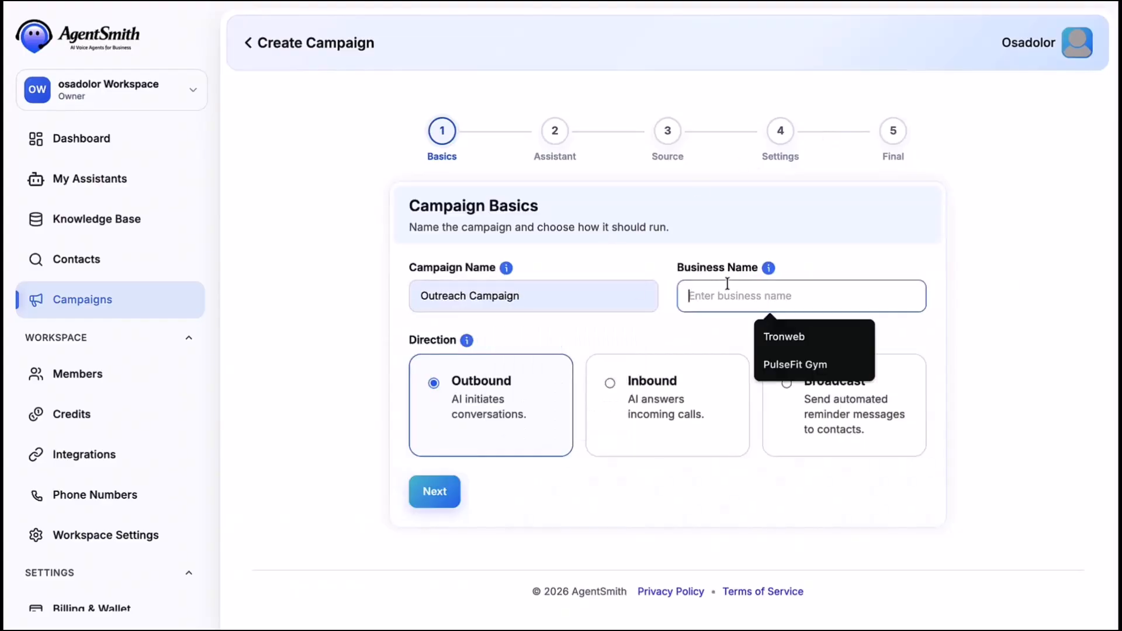
pyautogui.click(797, 361)
pyautogui.click(444, 492)
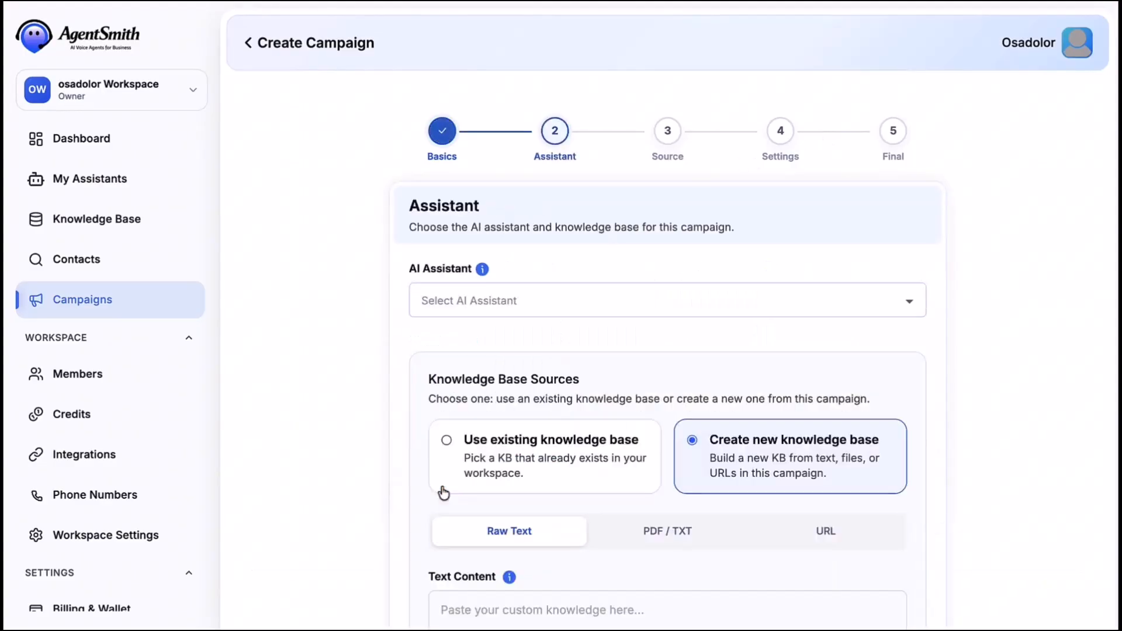
# - Use the Cold Outbound Prospecting assistant, the existing PulseFit KB, and the PulseFit List audience
pyautogui.click(551, 303)
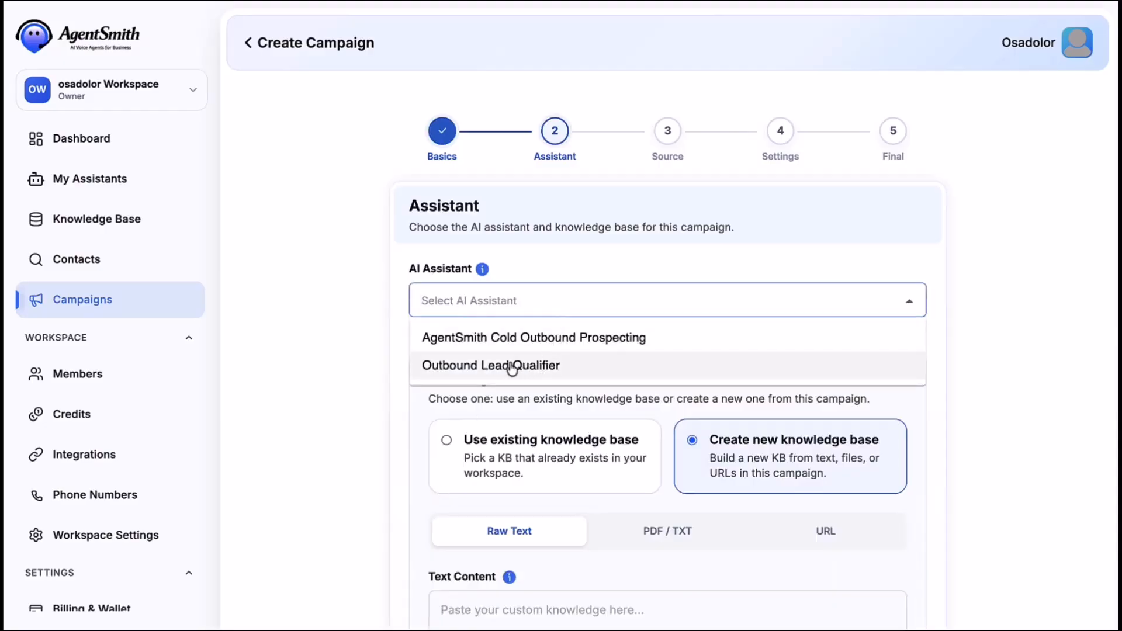
pyautogui.click(543, 344)
pyautogui.scroll(-2, 555, 327)
pyautogui.click(571, 317)
pyautogui.click(567, 401)
pyautogui.click(566, 446)
pyautogui.click(921, 506)
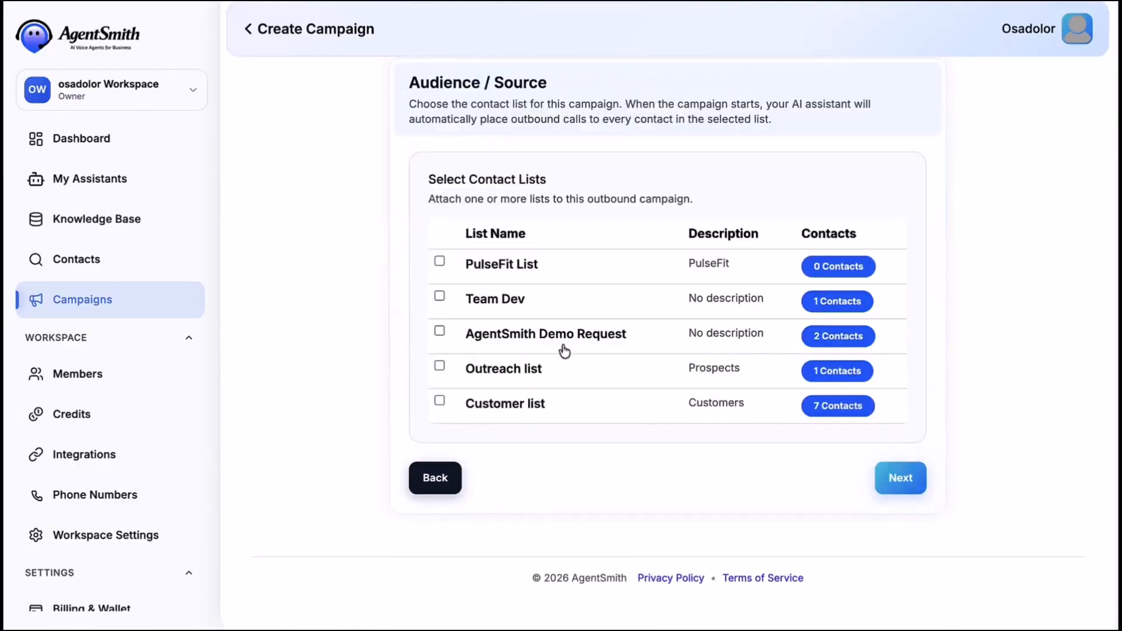
pyautogui.click(439, 262)
# - Enable call configuration with the Twilio caller number and a 60-second call gap
pyautogui.click(899, 477)
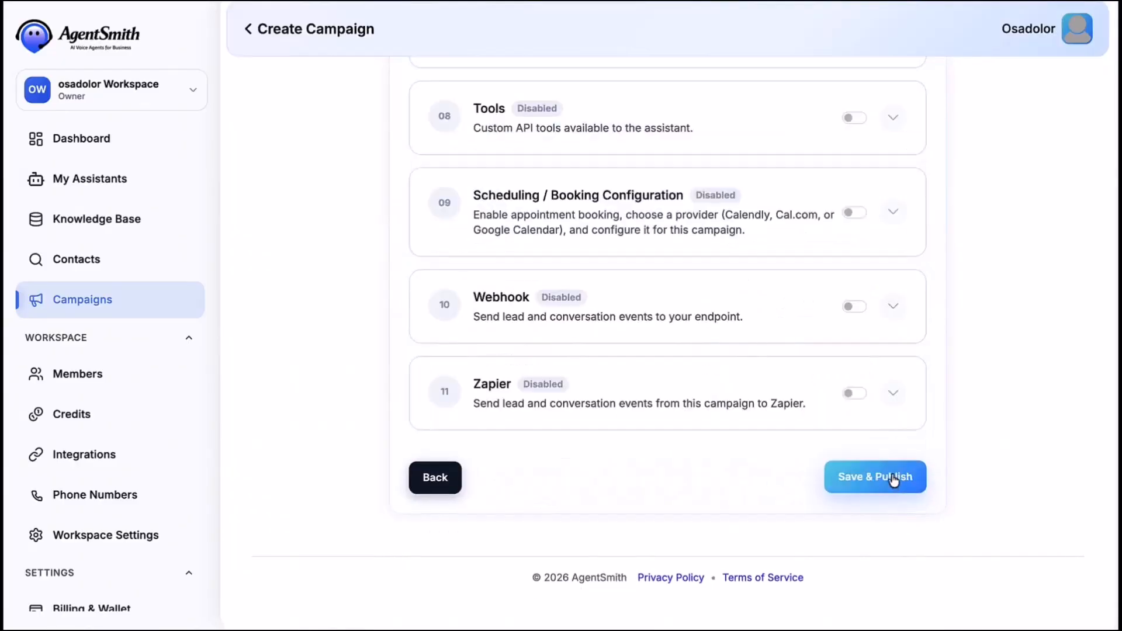
pyautogui.click(880, 309)
pyautogui.scroll(-2, 759, 367)
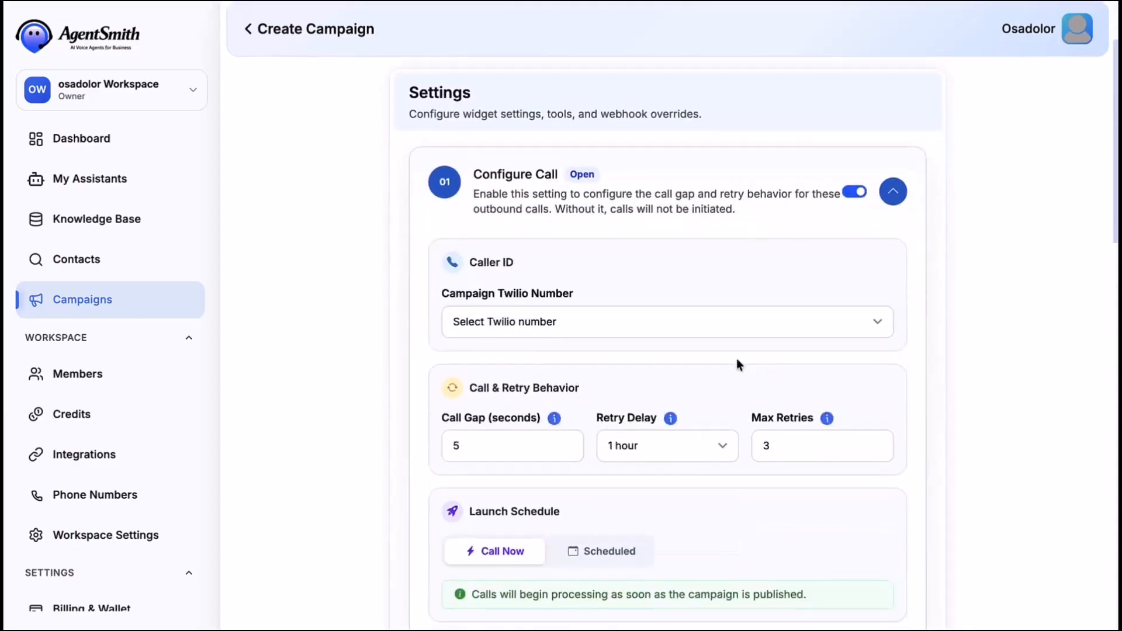
pyautogui.click(701, 322)
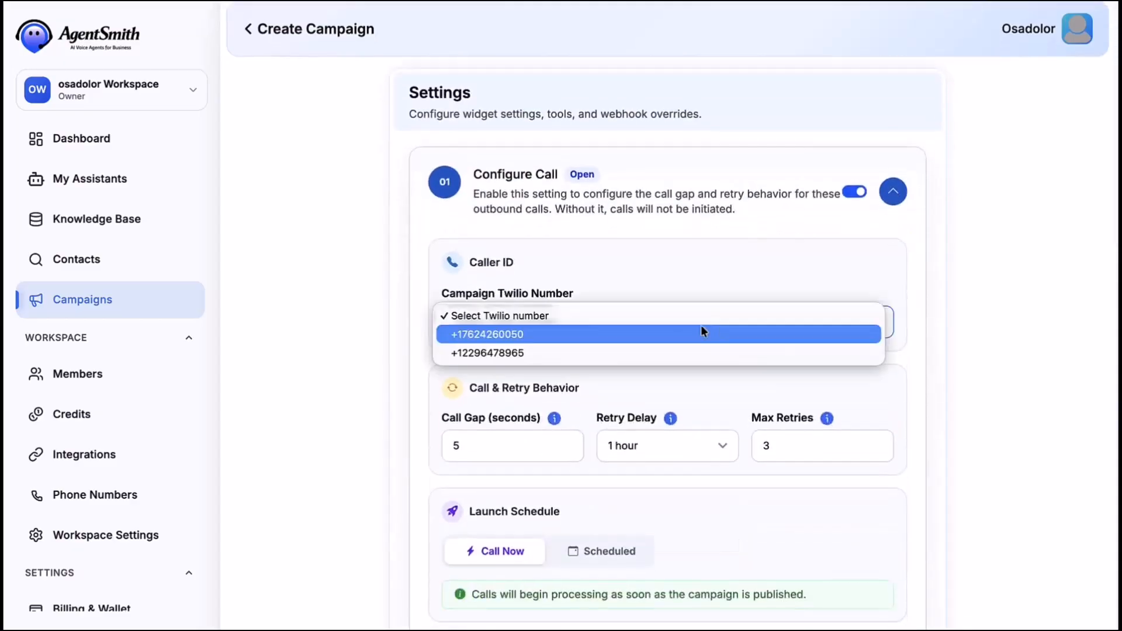
pyautogui.click(647, 339)
pyautogui.scroll(-4, 648, 339)
pyautogui.click(463, 236)
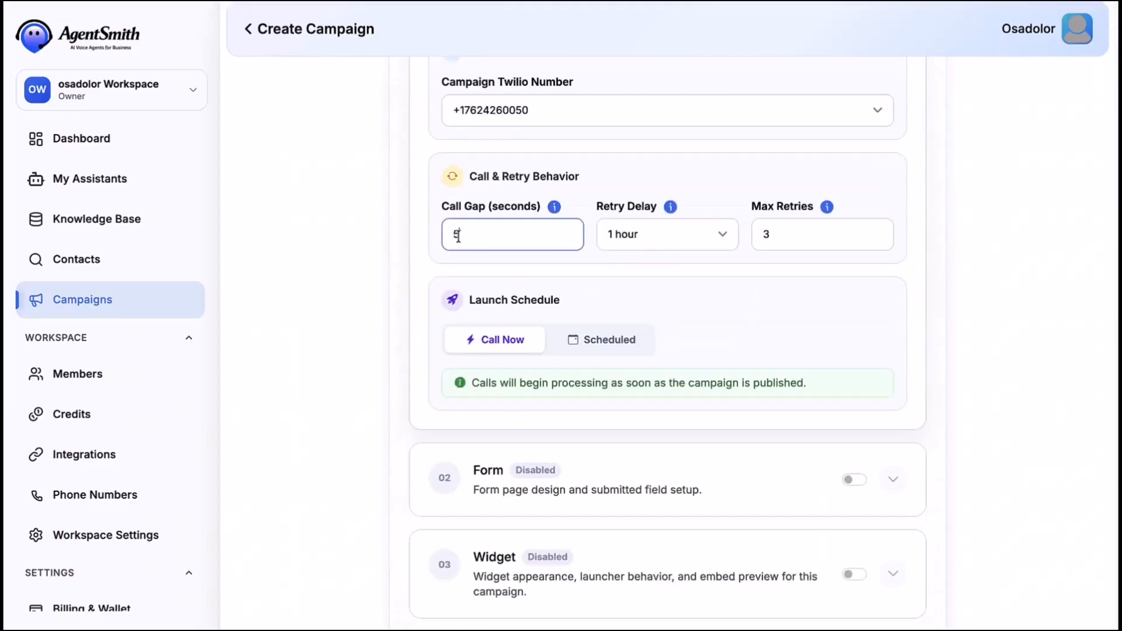
pyautogui.press('BackSpace')
pyautogui.write('60')
pyautogui.click(693, 286)
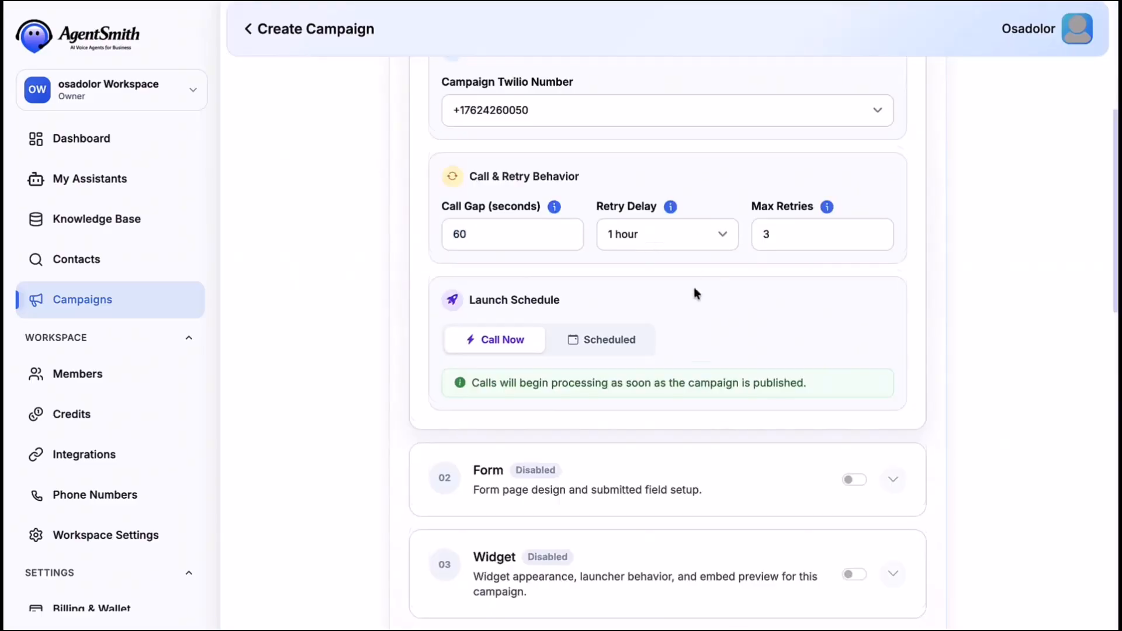
# - Save and publish the outbound campaign and return to the Campaigns list
pyautogui.scroll(-12, 693, 286)
pyautogui.scroll(-5, 884, 274)
pyautogui.click(865, 472)
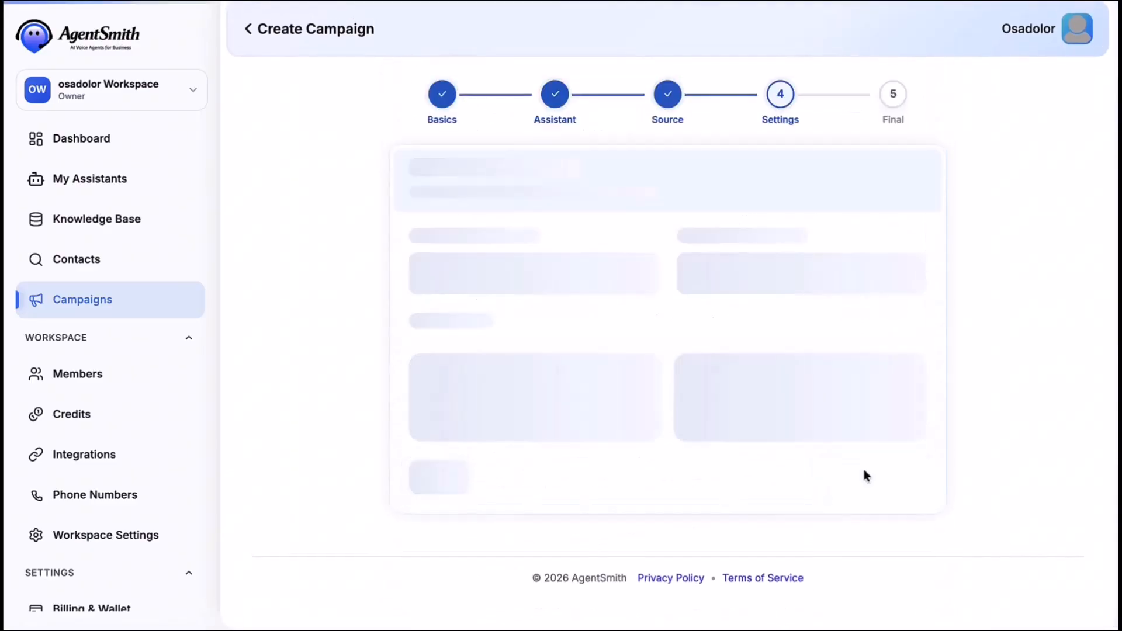
pyautogui.click(866, 477)
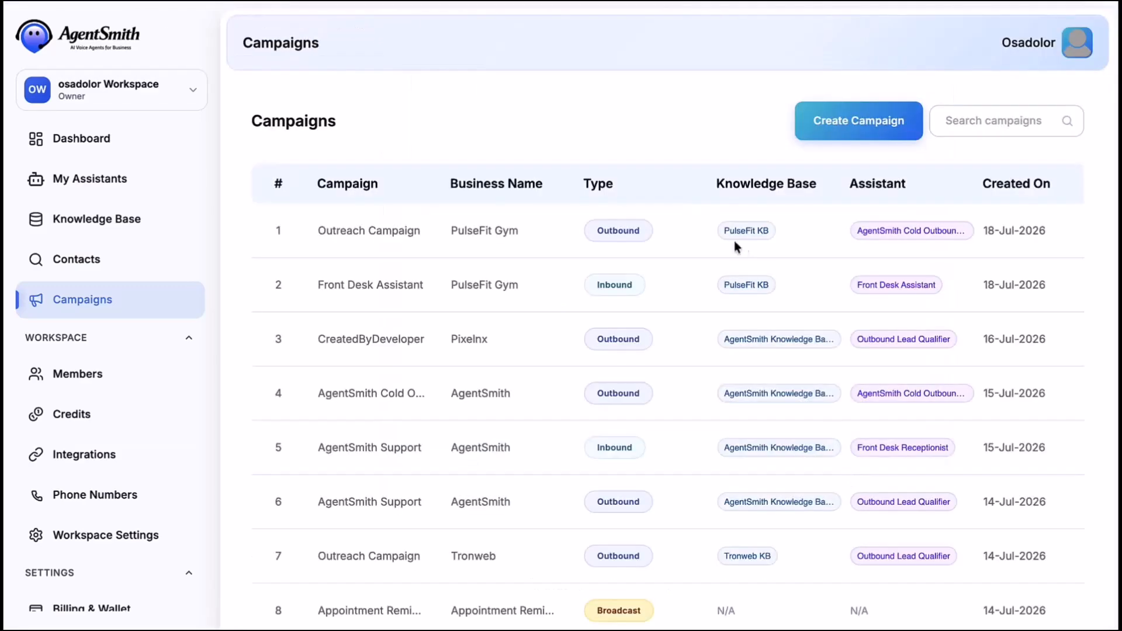
# - Create a campaign named 'Reminder Broadcast' for PulseFit Gym with Broadcast direction and continue
pyautogui.hscroll(5, 606, 236)
pyautogui.hscroll(-5, 606, 236)
pyautogui.click(831, 120)
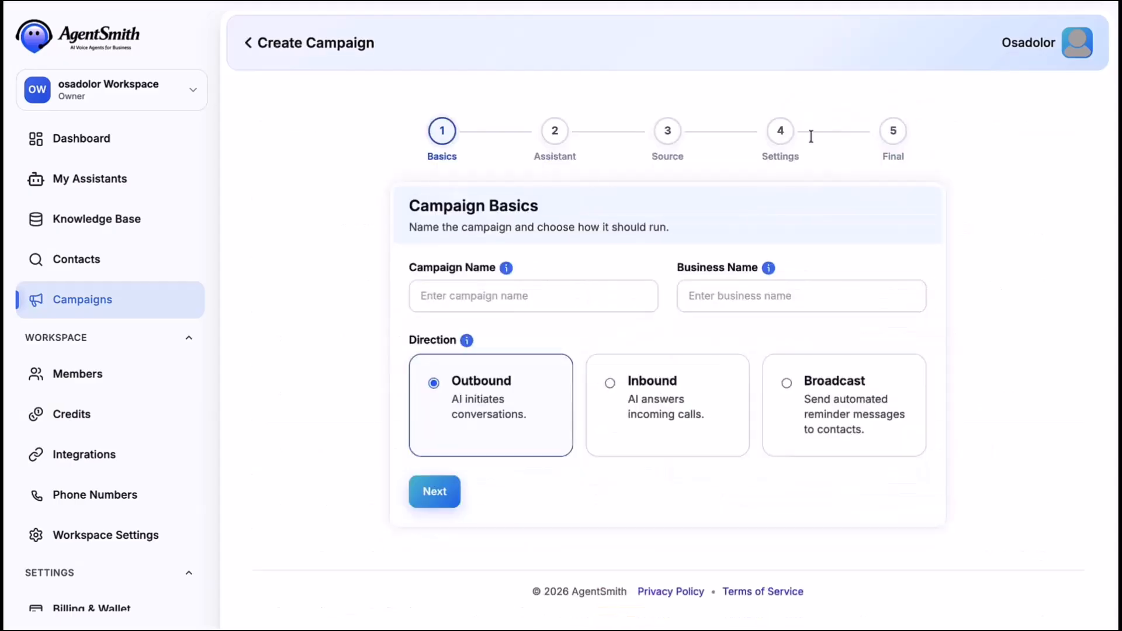
pyautogui.click(514, 296)
pyautogui.write('Remin')
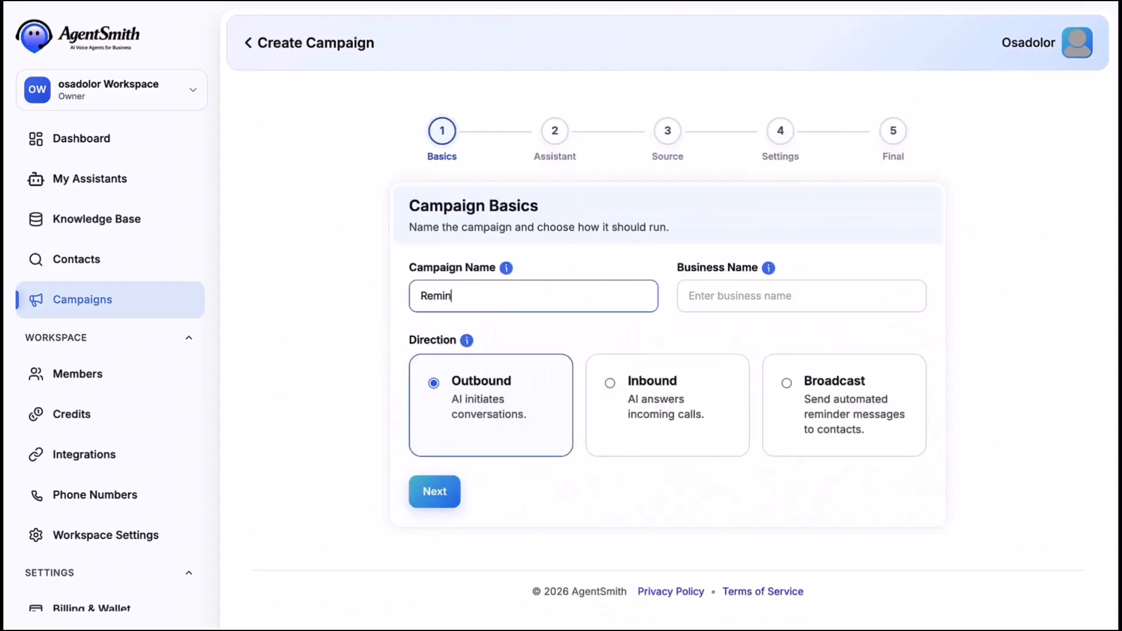
pyautogui.write('der Broadcast')
pyautogui.click(735, 308)
pyautogui.click(795, 364)
pyautogui.click(809, 396)
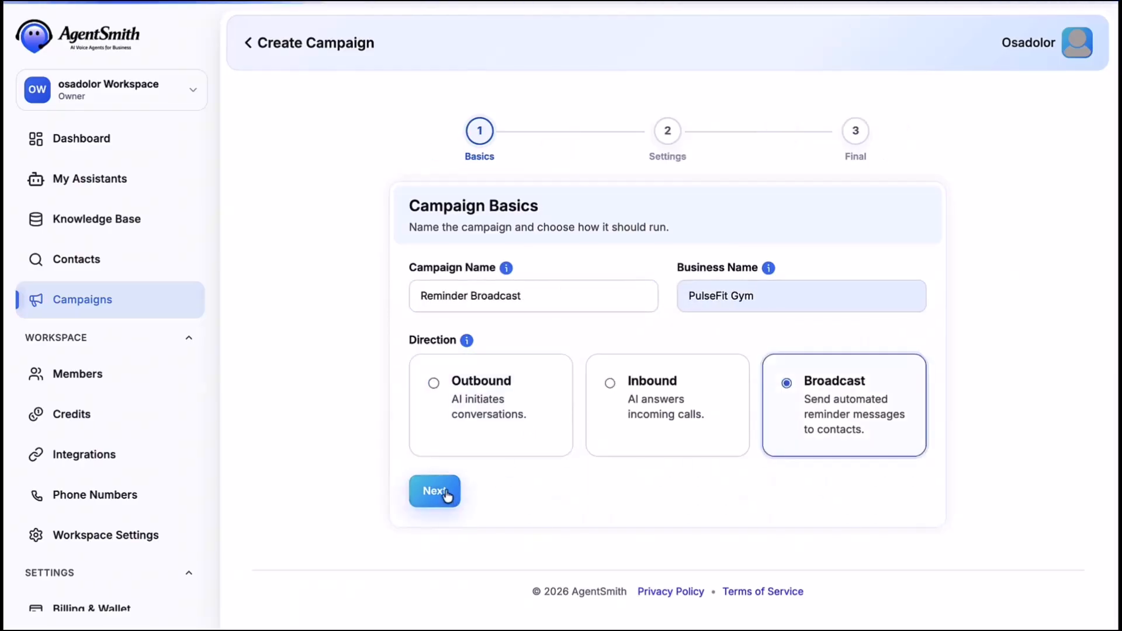
pyautogui.click(446, 491)
# - Browse the payment, event and delivery template categories, ending on Appointment reminders
pyautogui.click(504, 529)
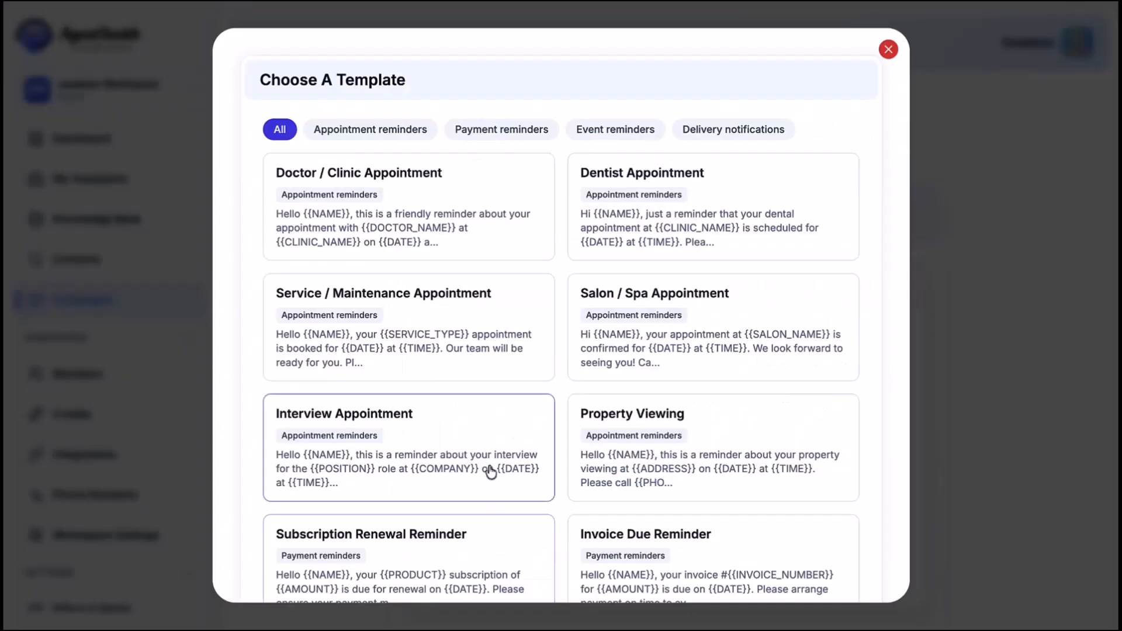
pyautogui.click(388, 129)
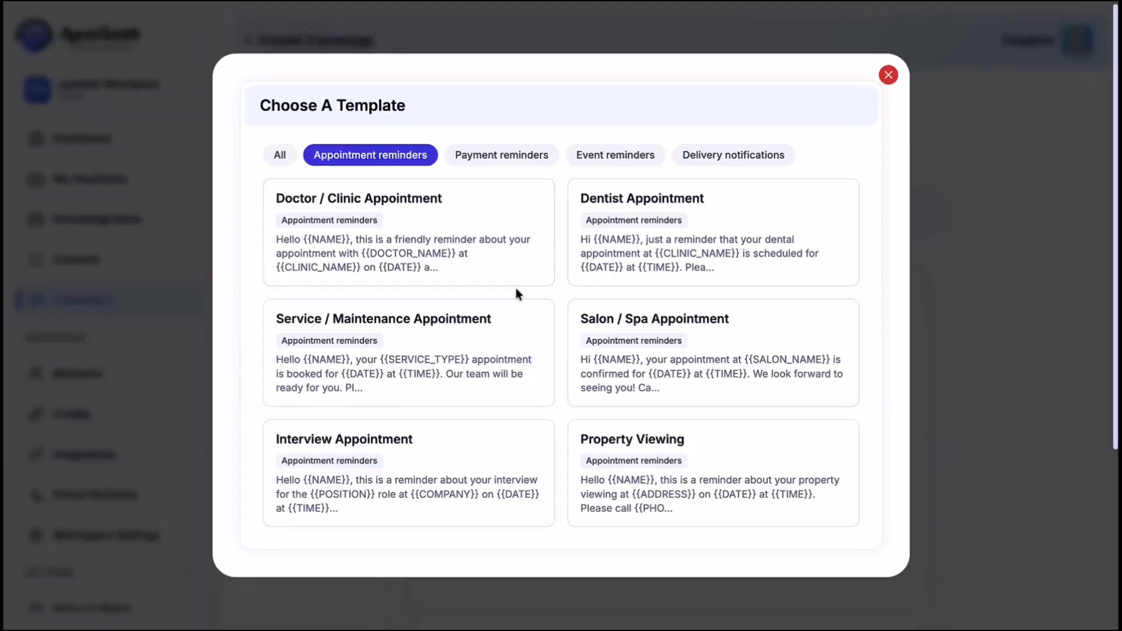
pyautogui.click(506, 161)
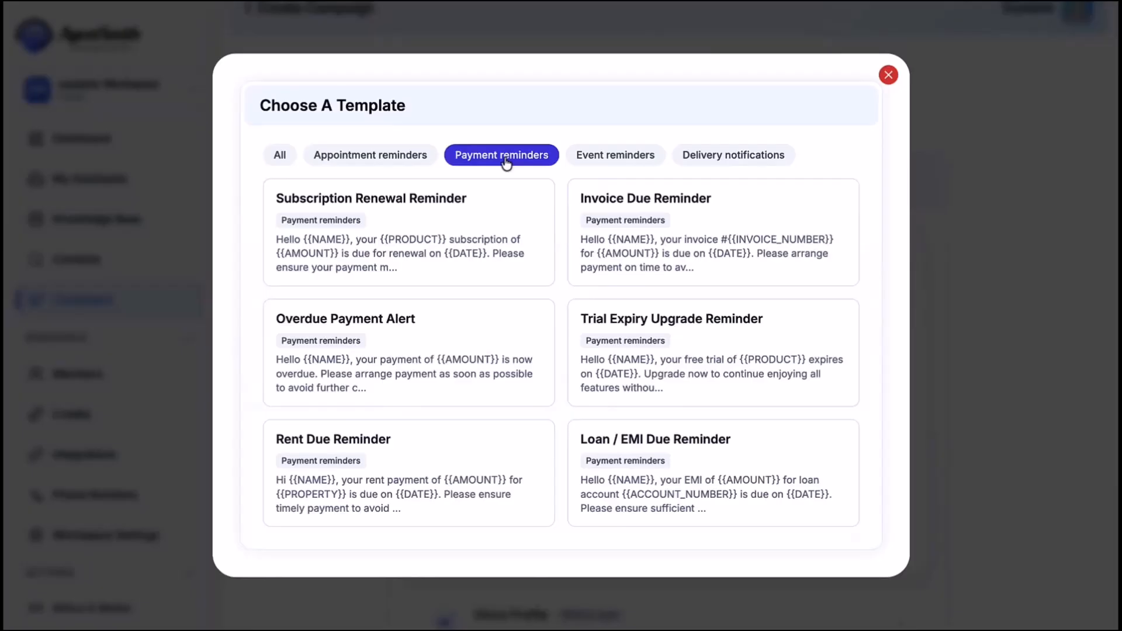
pyautogui.click(606, 156)
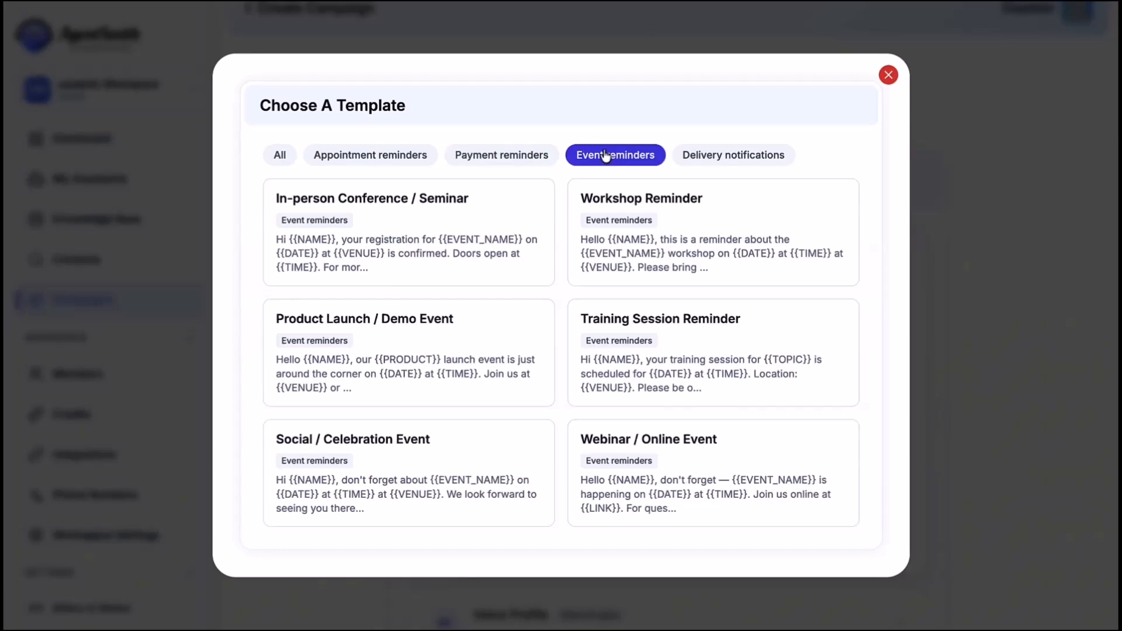
pyautogui.click(709, 157)
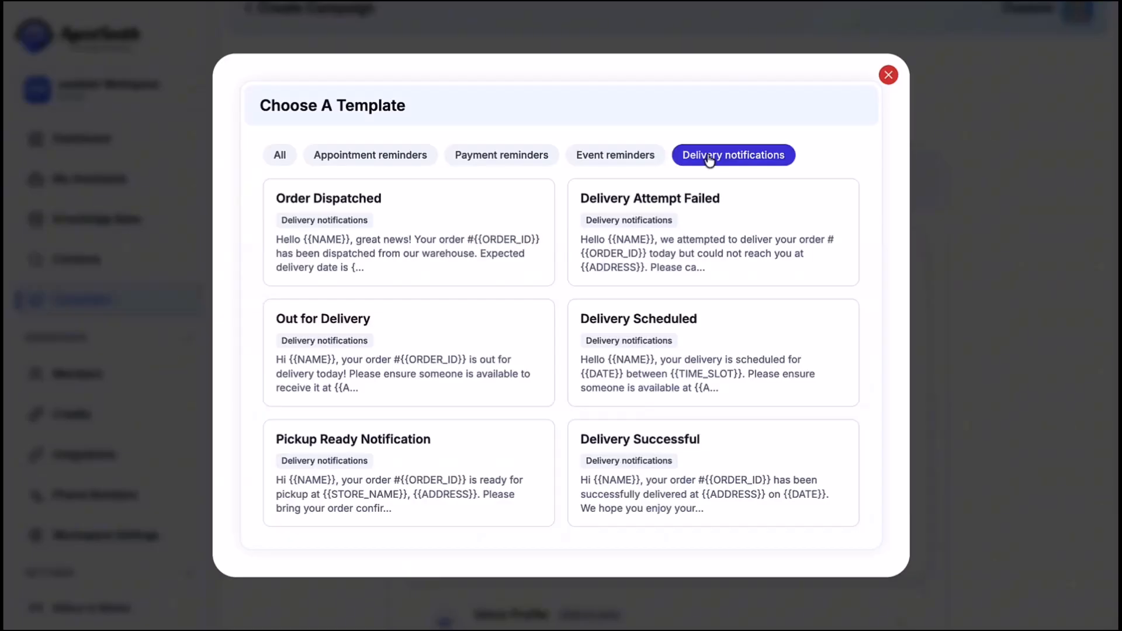
pyautogui.click(390, 156)
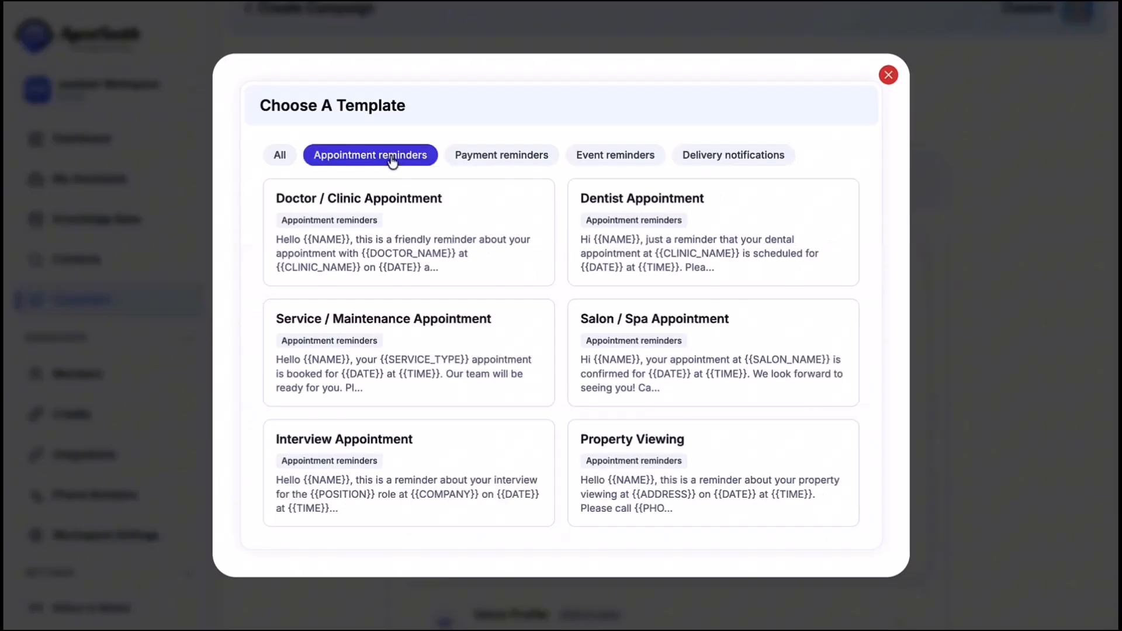
# - Use the Dentist Appointment template, changing 'dental' to Fitness and {{CLINIC_NAME}} to PulseFit Gym
pyautogui.click(626, 222)
pyautogui.doubleClick(659, 366)
pyautogui.write('Fitness')
pyautogui.moveTo(759, 366); pyautogui.dragTo(845, 364)
pyautogui.write('PulseFit Gym')
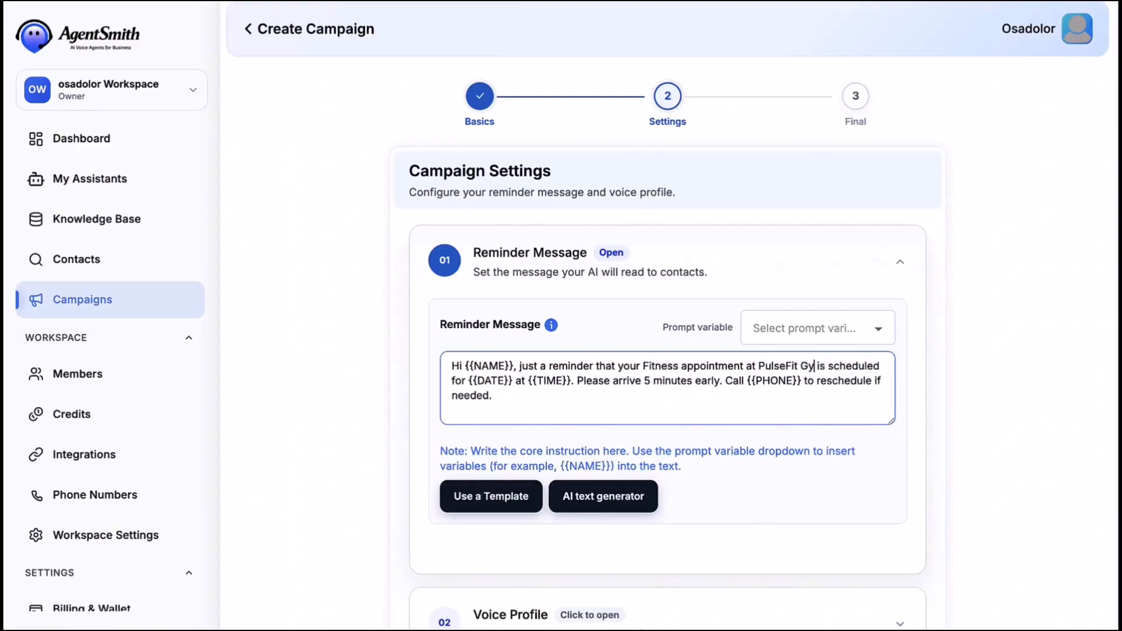
# - Pick the En-AU-Chirp3-HD-Kore voice and create the Reminder Broadcast campaign
pyautogui.scroll(-4, 891, 414)
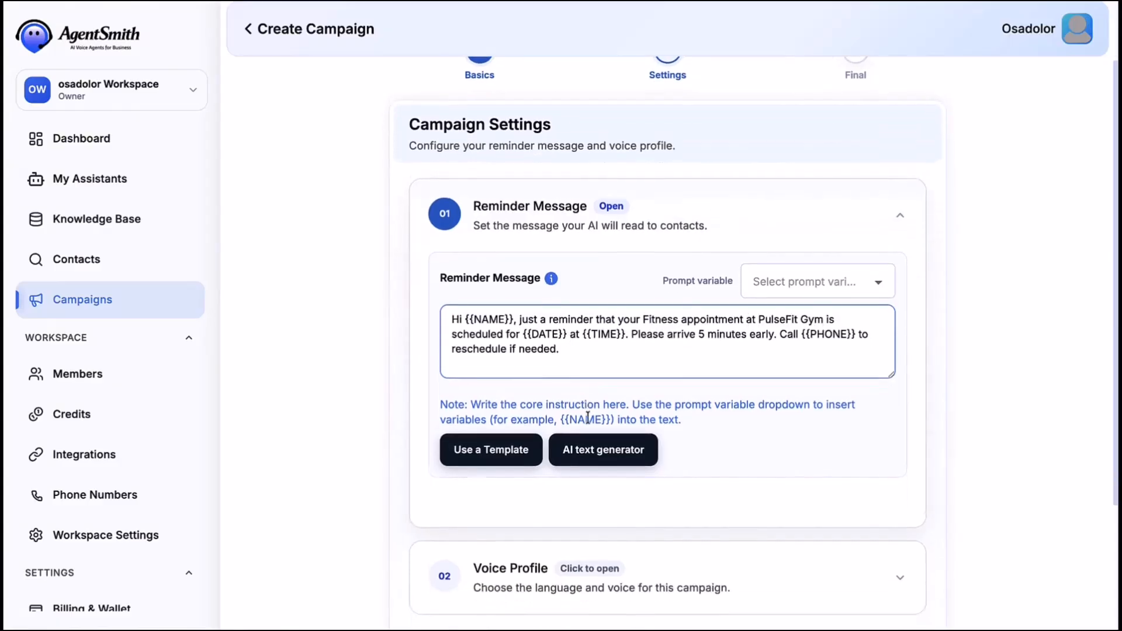
pyautogui.click(891, 414)
pyautogui.click(889, 346)
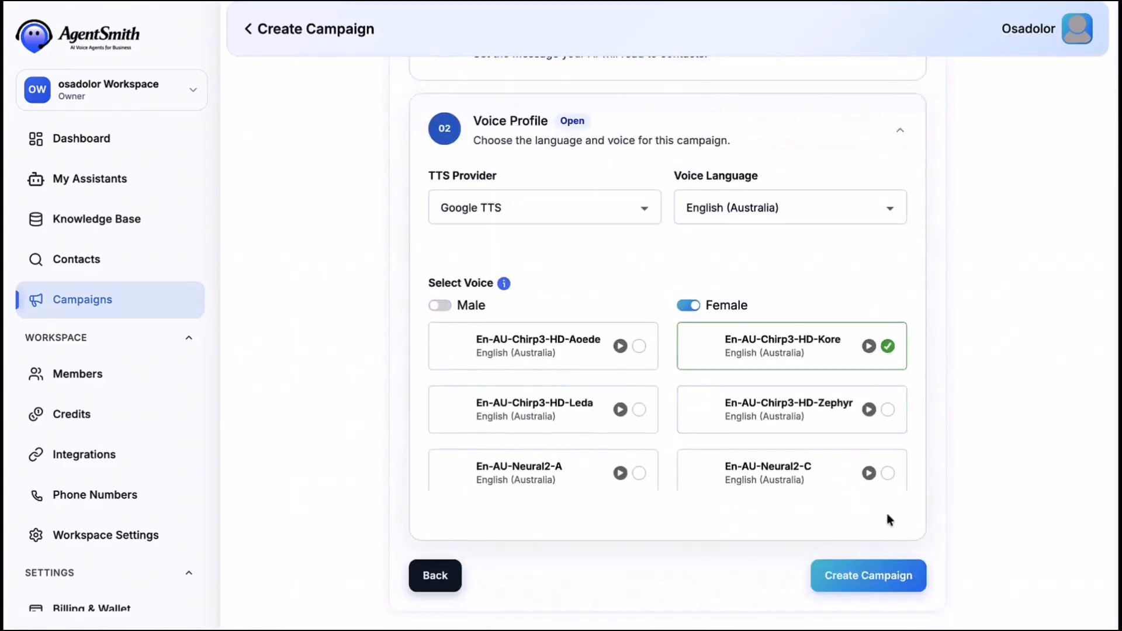
pyautogui.click(866, 574)
pyautogui.click(737, 433)
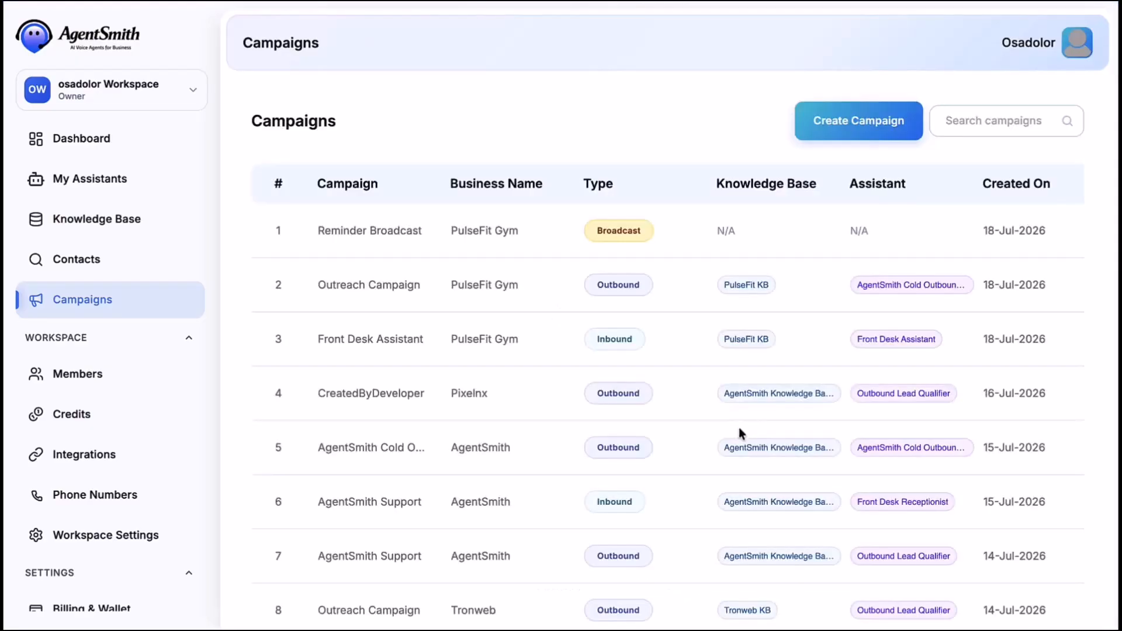
pyautogui.hscroll(5, 691, 258)
pyautogui.hscroll(-5, 691, 259)
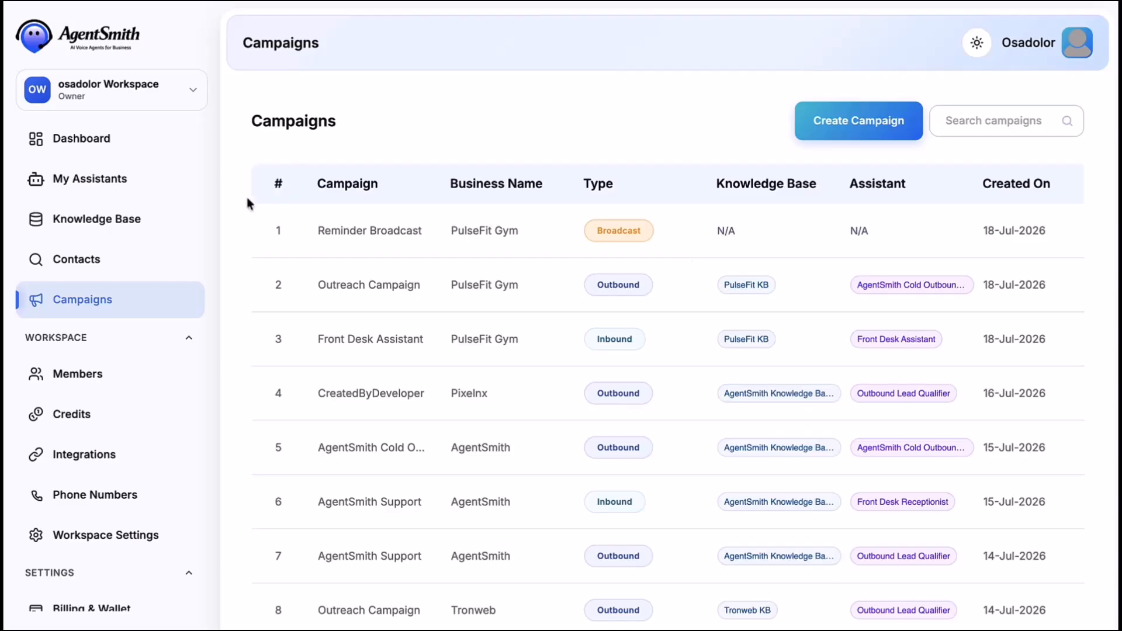
# - Cancel a new workspace from the workspace switcher and go to the Members page
pyautogui.click(191, 91)
pyautogui.click(104, 202)
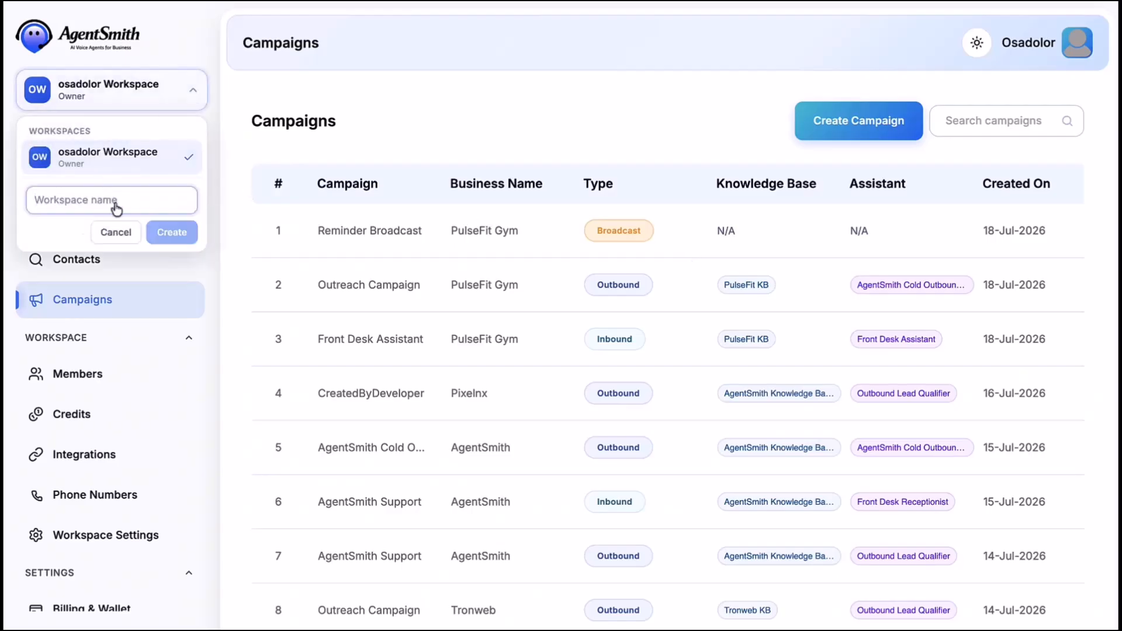
pyautogui.click(112, 230)
pyautogui.click(165, 176)
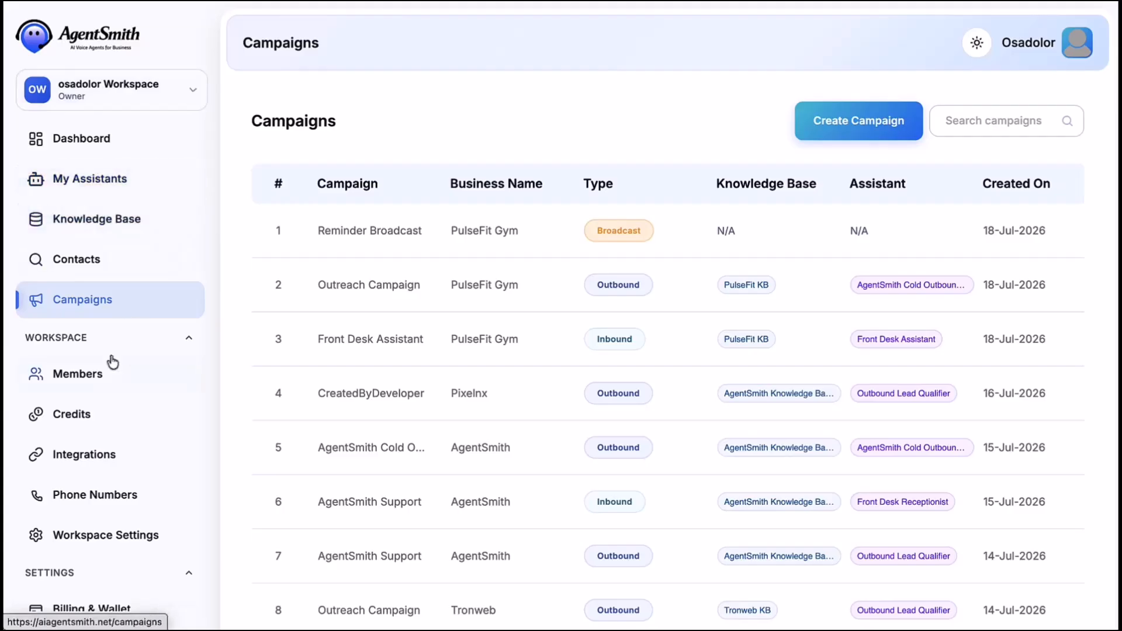
pyautogui.click(88, 375)
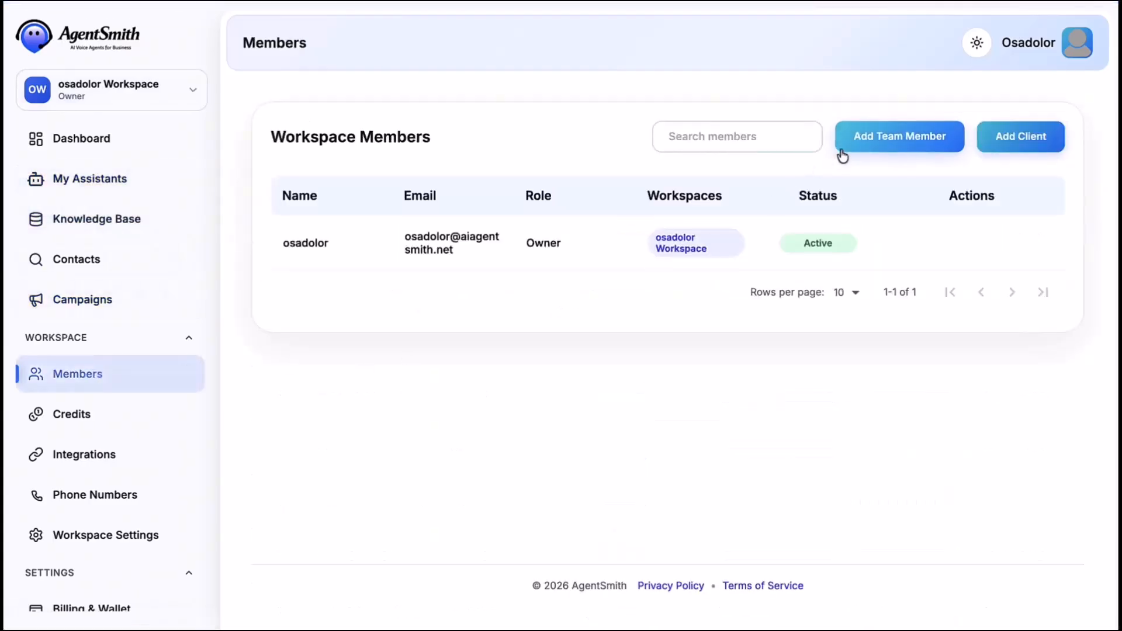
# - Dismiss the Add Team Member and Add Client forms without adding anyone
pyautogui.click(863, 136)
pyautogui.click(637, 385)
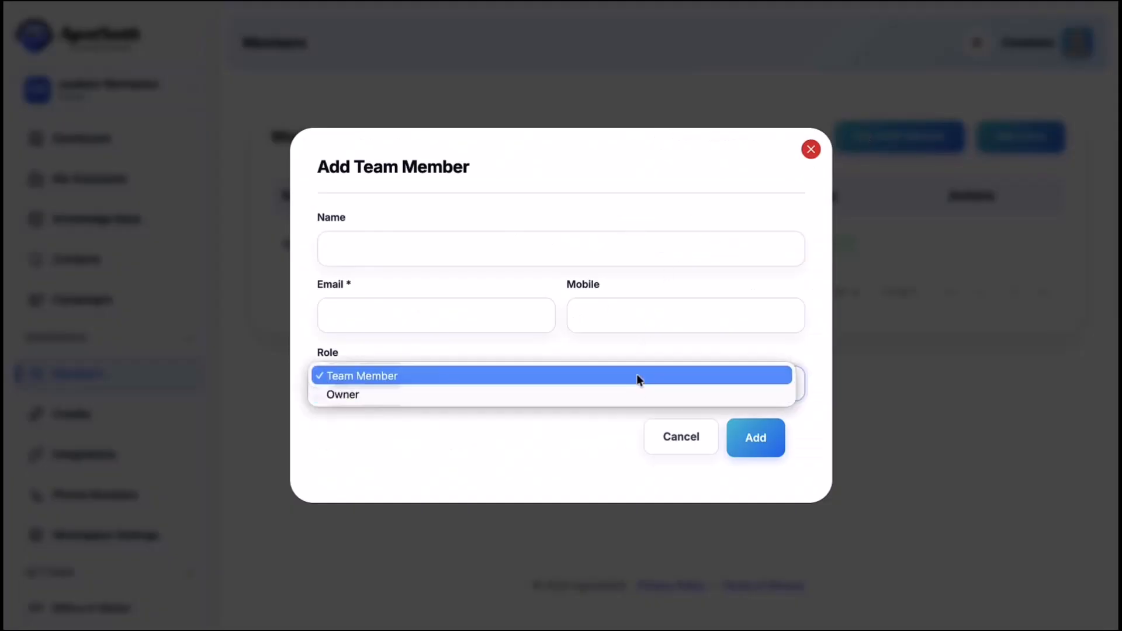
pyautogui.click(615, 428)
pyautogui.click(810, 149)
pyautogui.click(1005, 141)
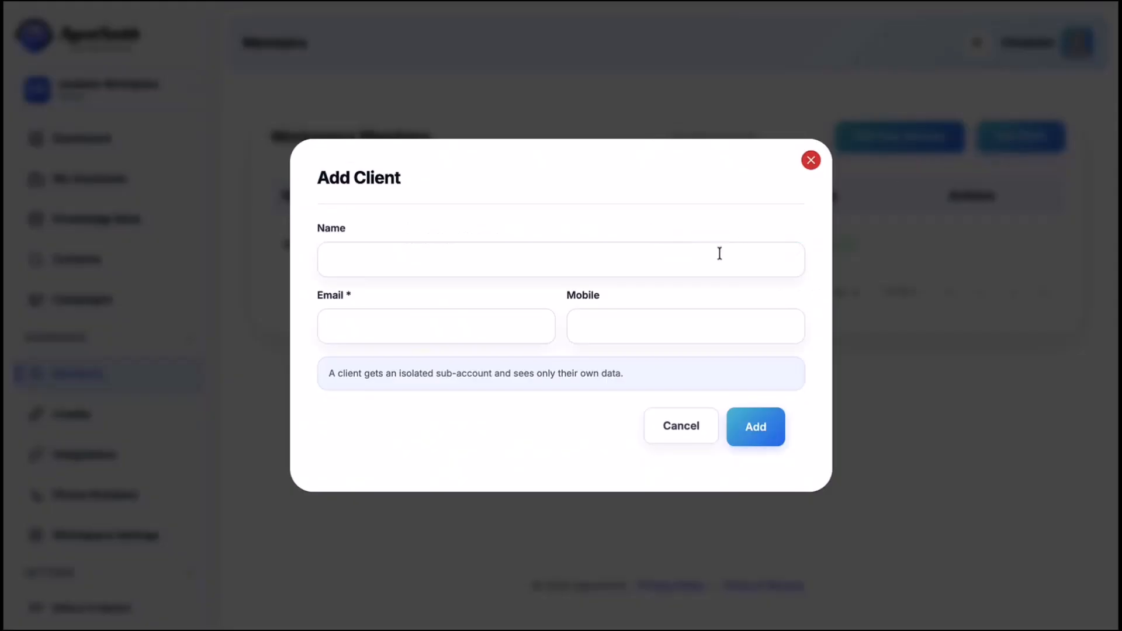
pyautogui.click(669, 429)
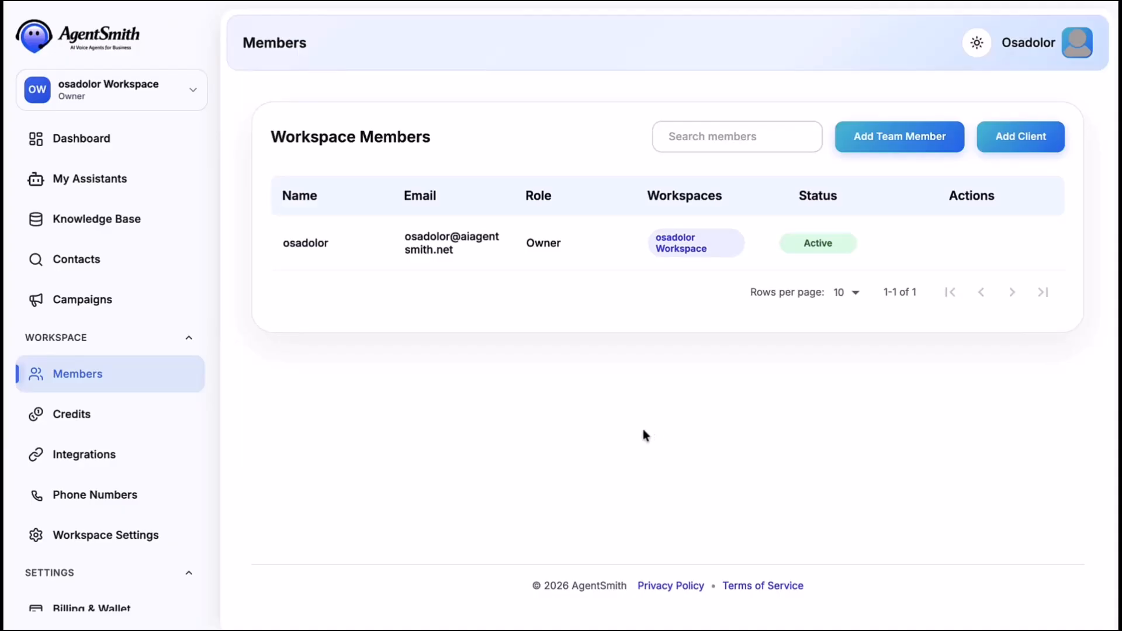
# - Review the Dashboard's 7 campaigns, activity charts and reminder overview, then return to the top
pyautogui.click(97, 147)
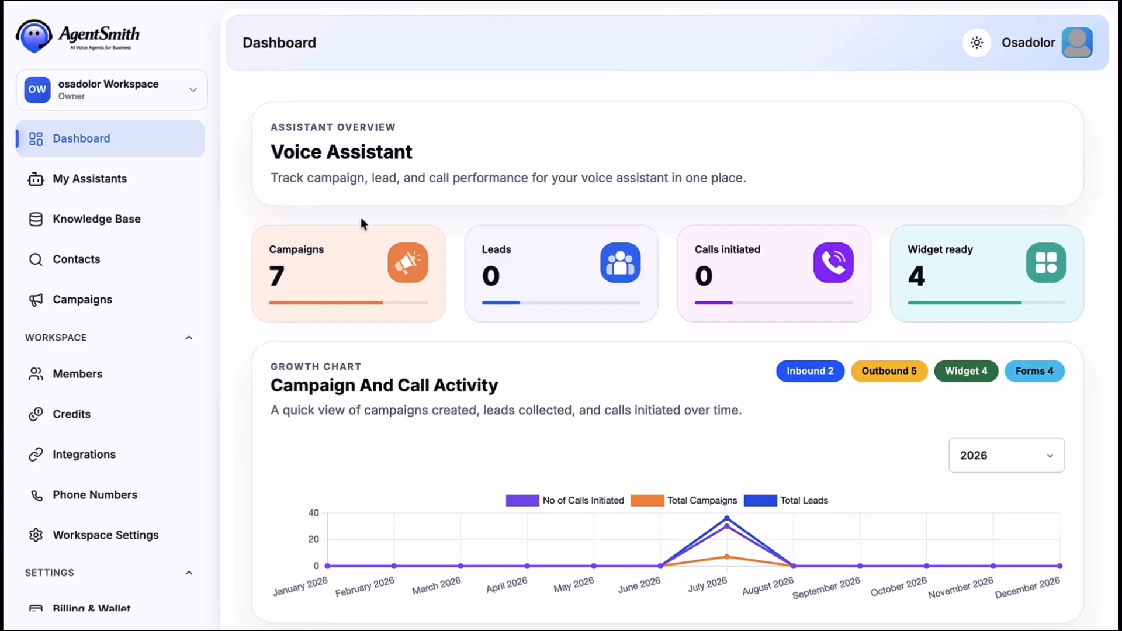
pyautogui.scroll(-1, 361, 219)
pyautogui.scroll(-6, 361, 219)
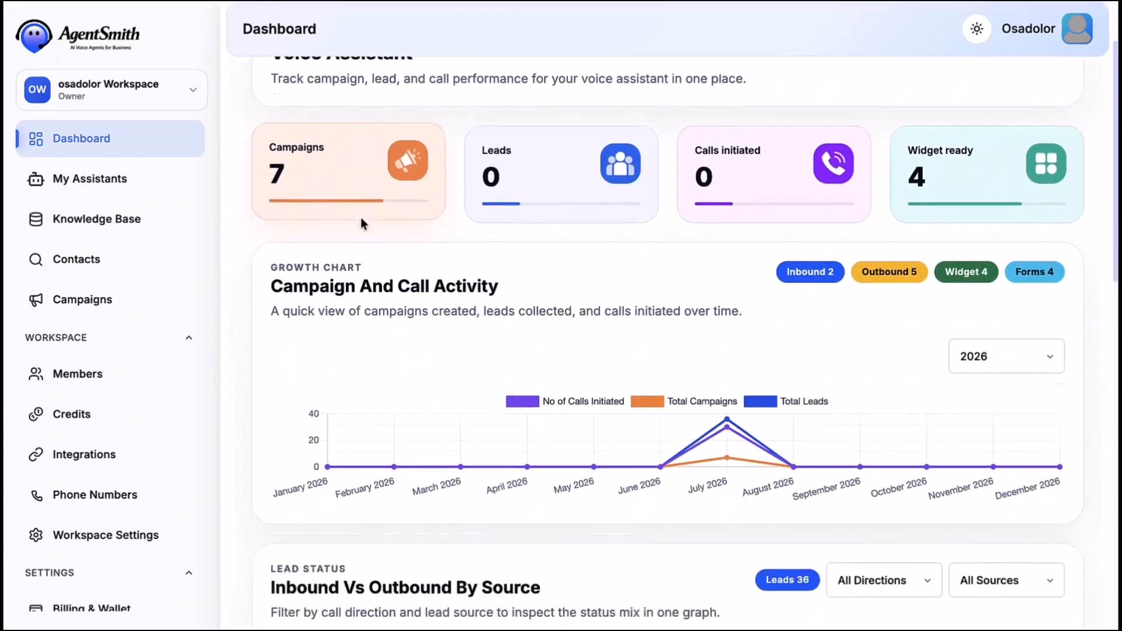
pyautogui.scroll(-10, 361, 222)
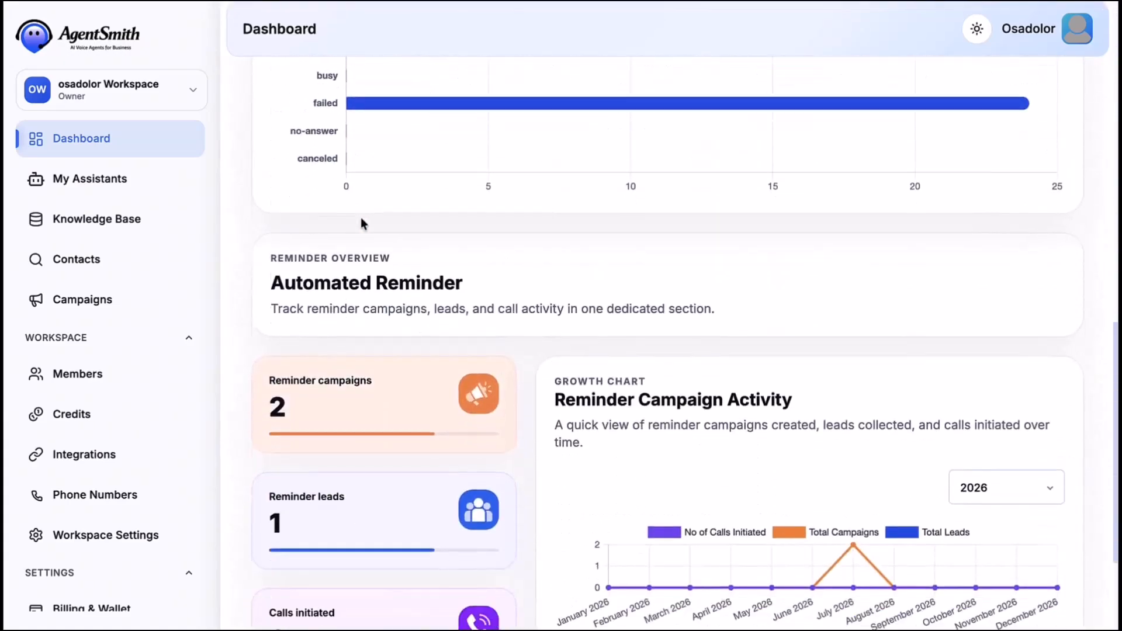
pyautogui.scroll(12, 361, 222)
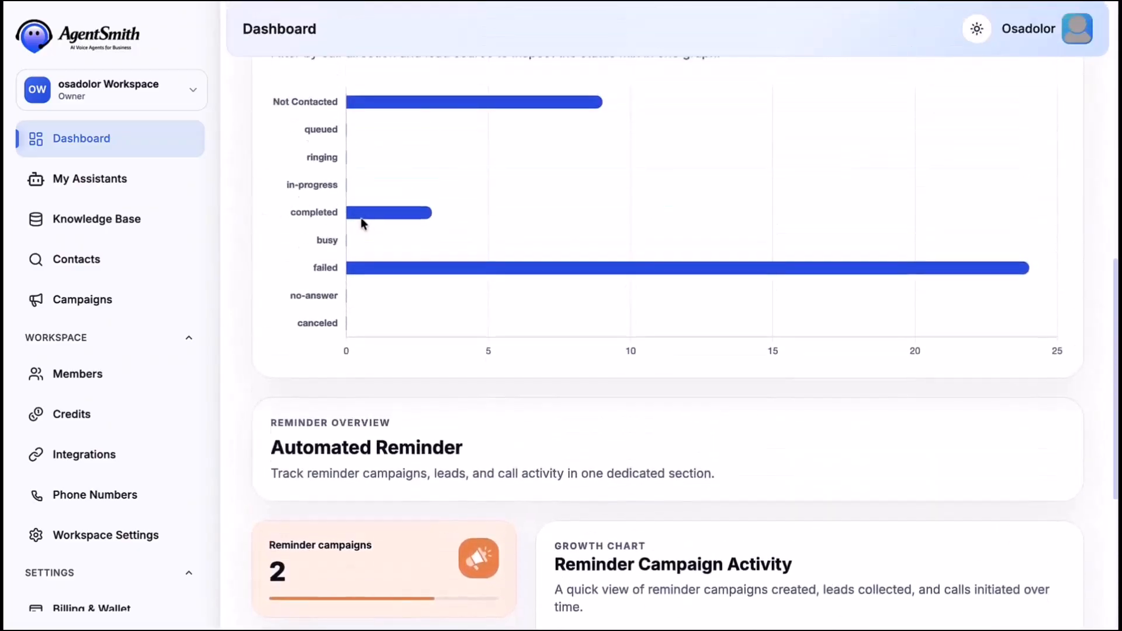
pyautogui.scroll(5, 361, 222)
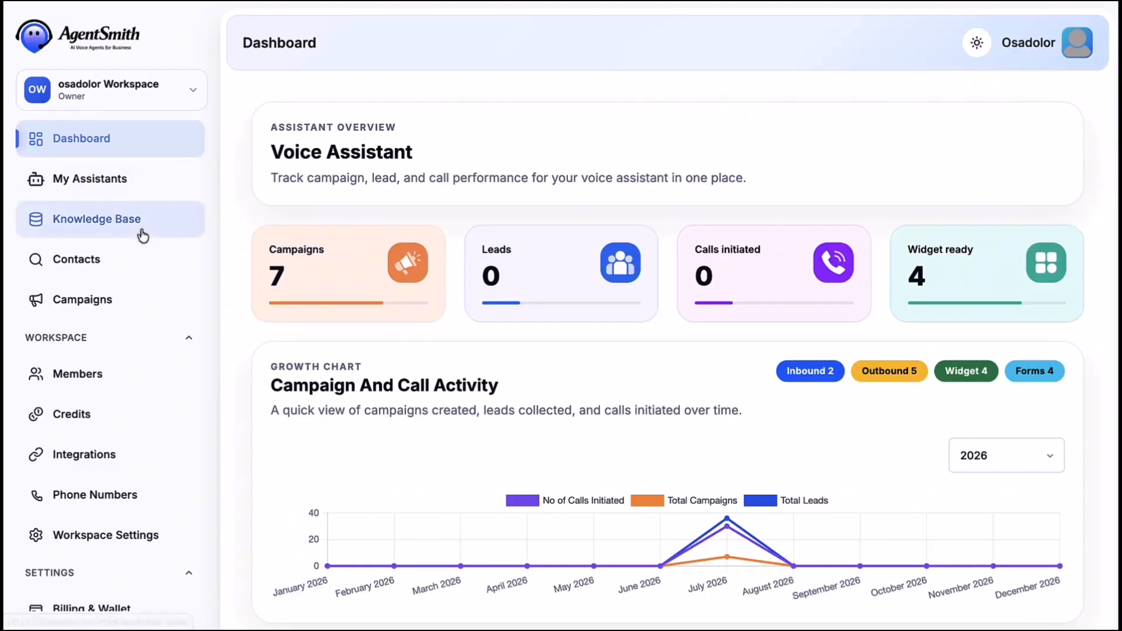
pyautogui.scroll(-2, 142, 233)
pyautogui.scroll(-3, 142, 235)
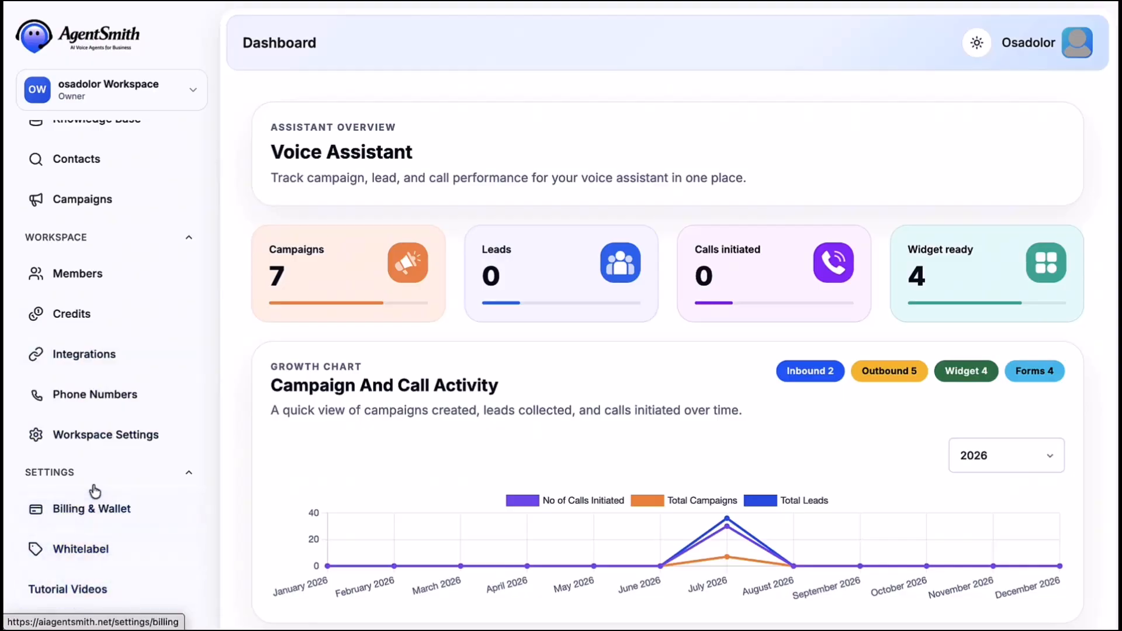
pyautogui.scroll(3, 125, 275)
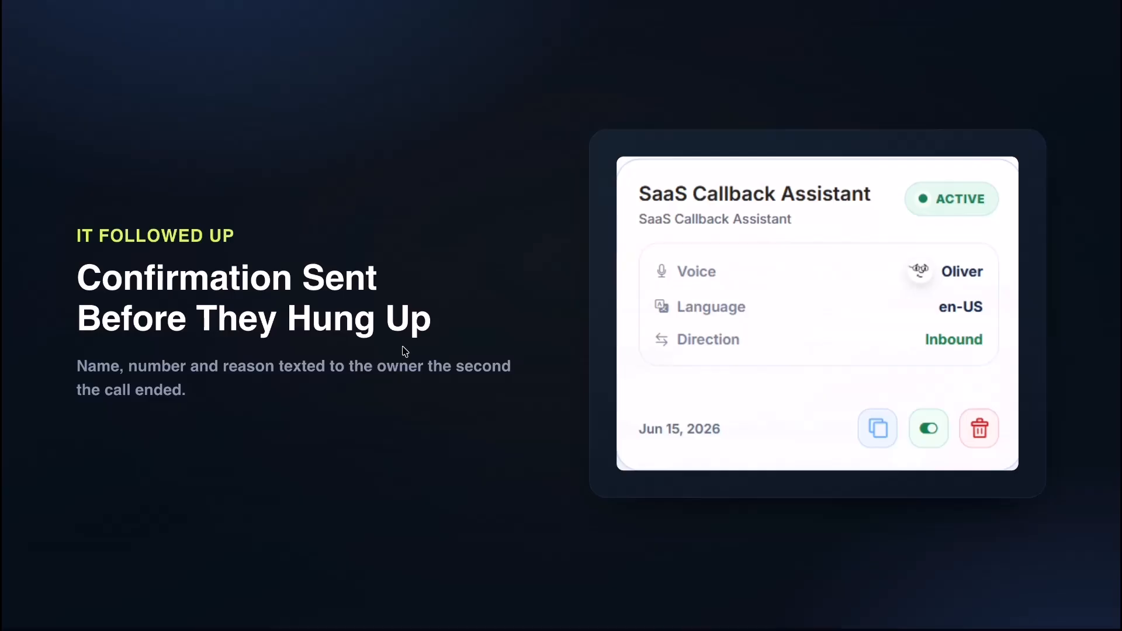
# - Advance three slides to reach the closing promo slide
pyautogui.press('Right')
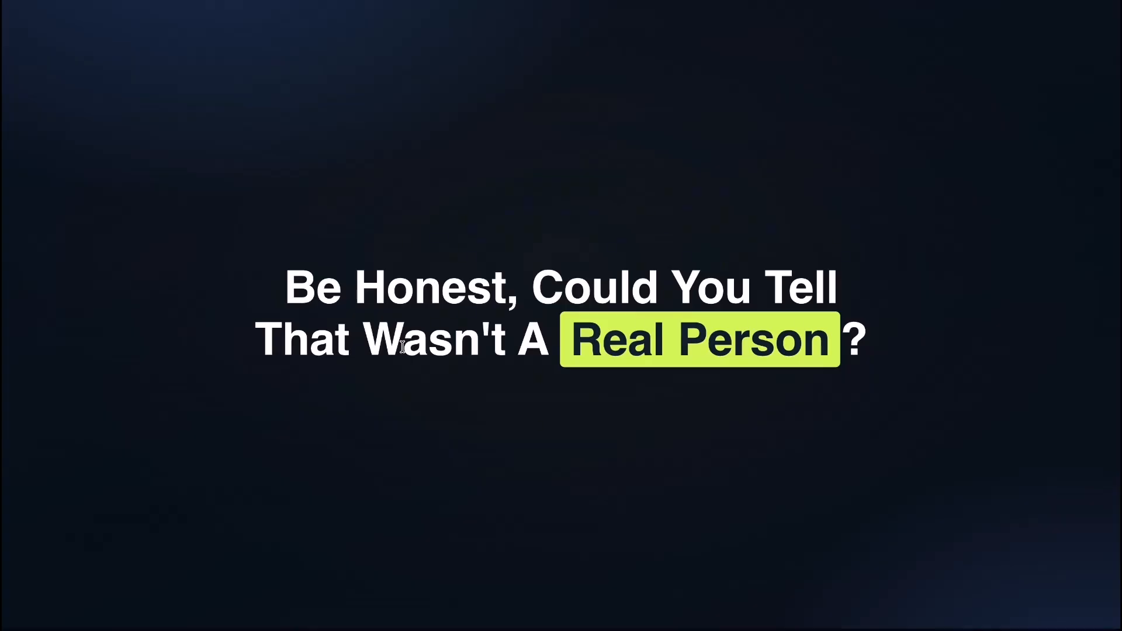
pyautogui.press('Right')
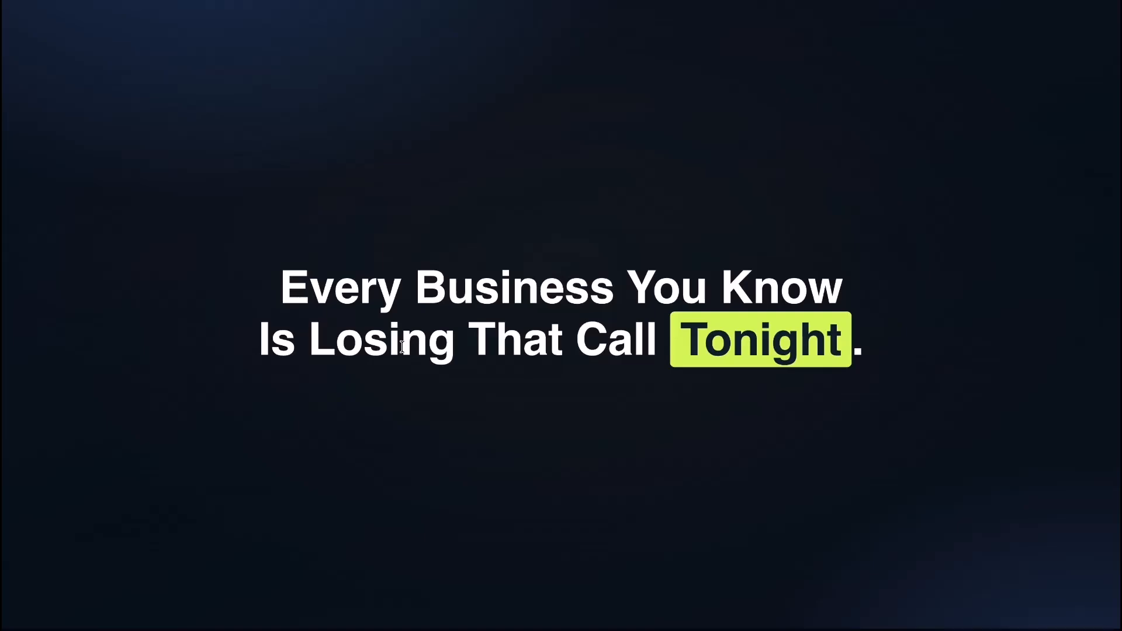
pyautogui.press('Right')
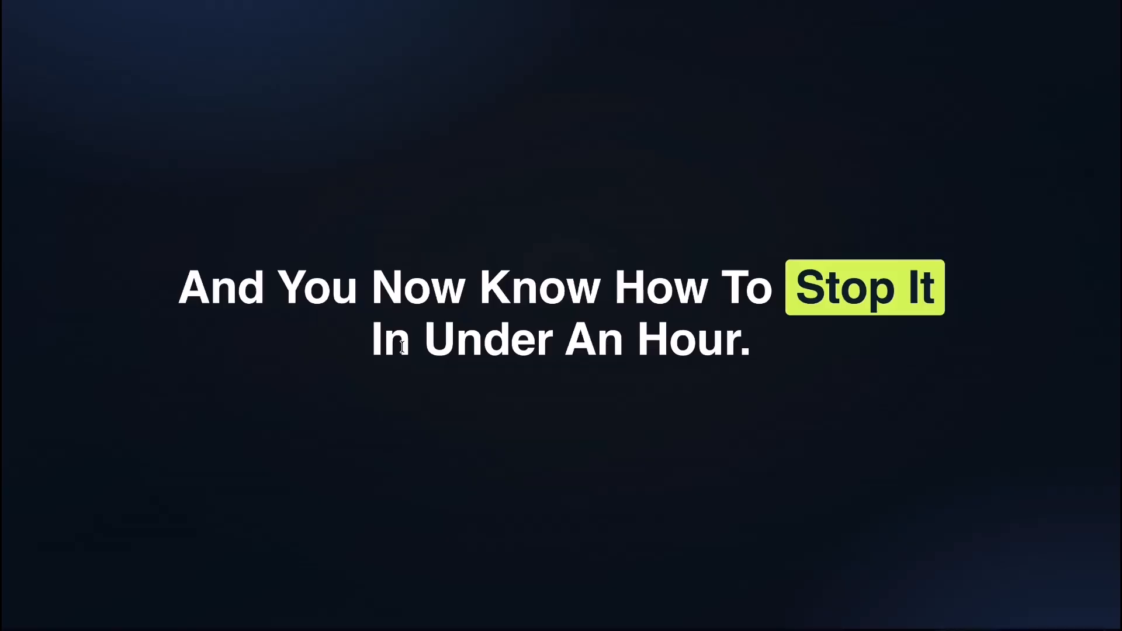